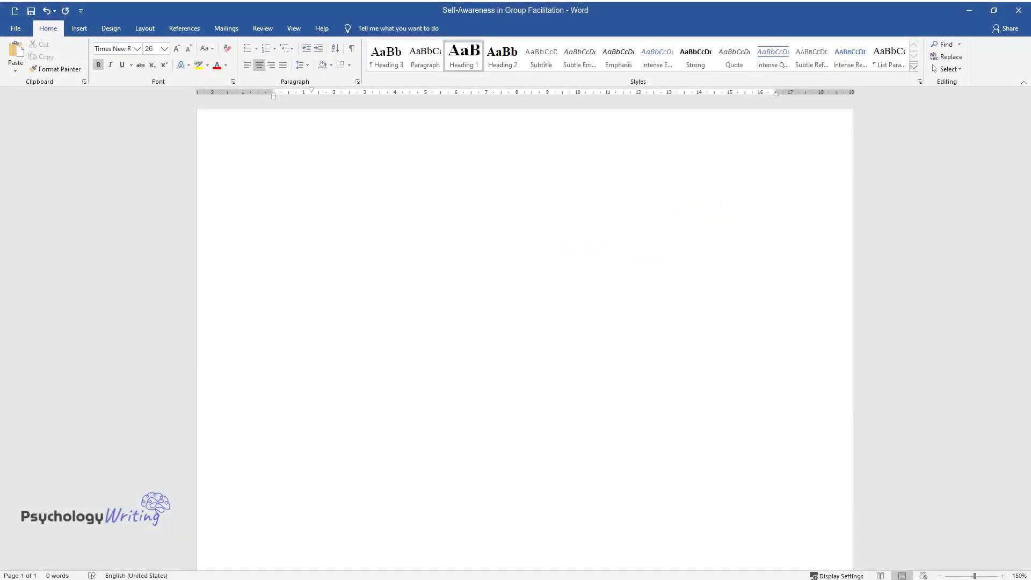
# Type the title 'Self-Awareness in Group Facilitation' and begin the body with 'Sometimes it is impossible to achieve total objectivity…'
pyautogui.write('Self-Awaren')
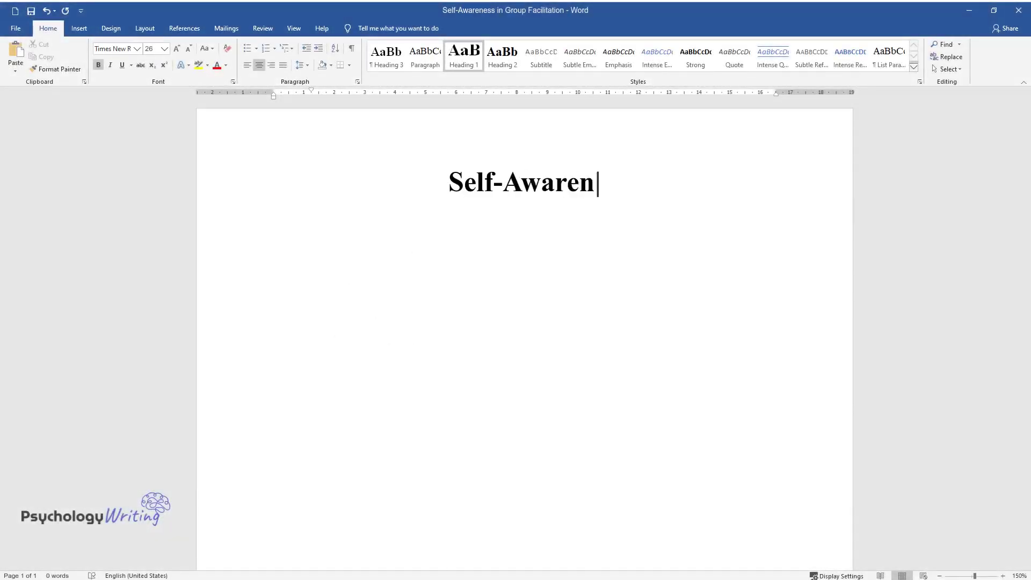
pyautogui.write('ess in Group Facilitation')
pyautogui.press('Return')
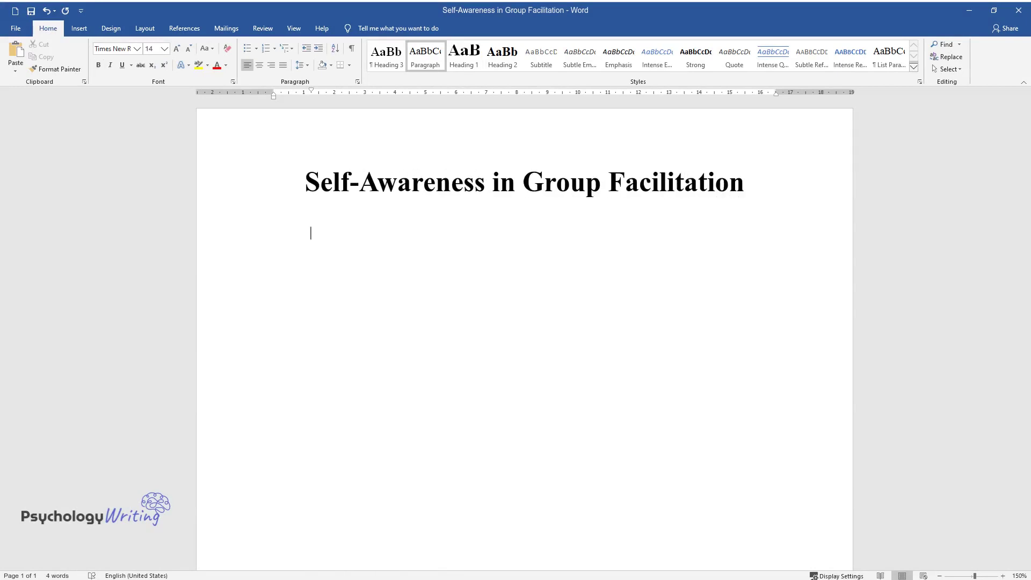
pyautogui.write('Sometimes it is impossible to achieve total')
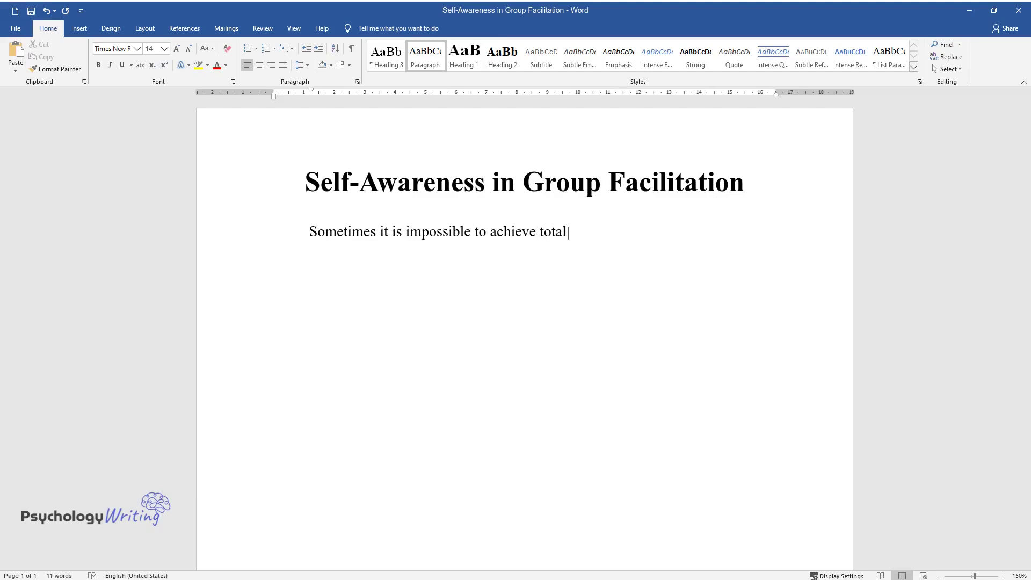
pyautogui.write(" objectivity about one's self, which indi")
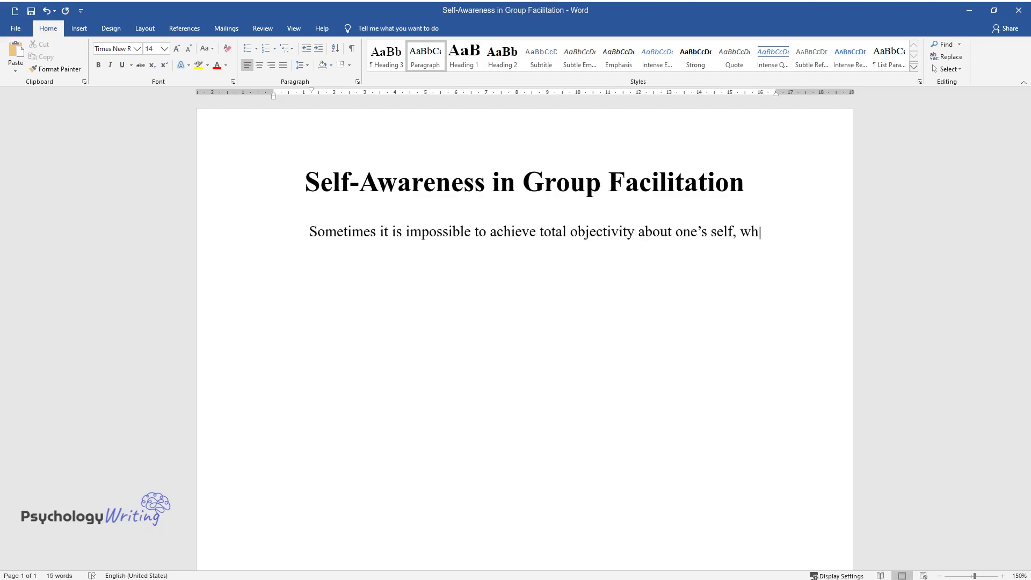
pyautogui.write('cates several self-awaren')
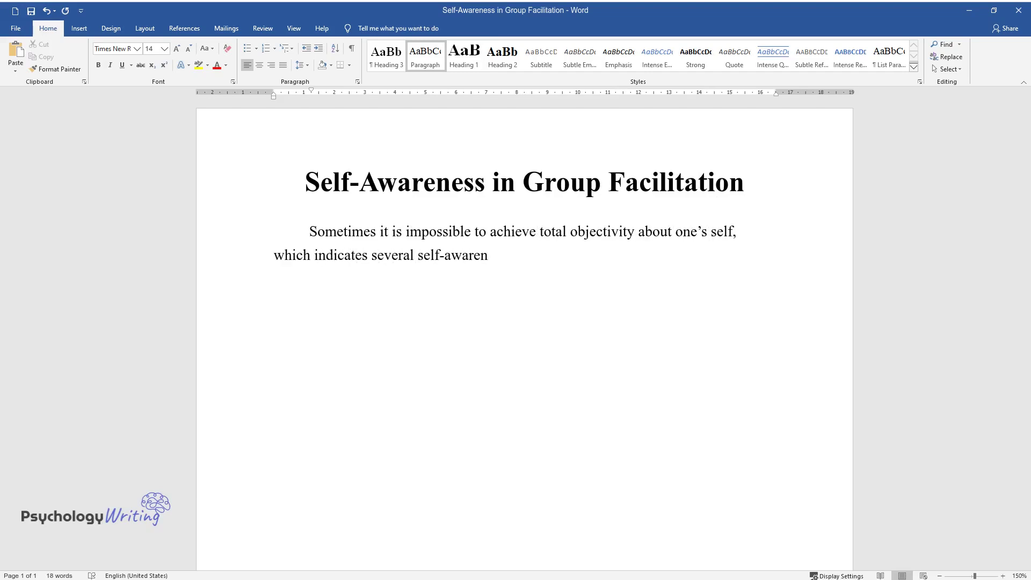
pyautogui.write('ess degrees. Many people have a f')
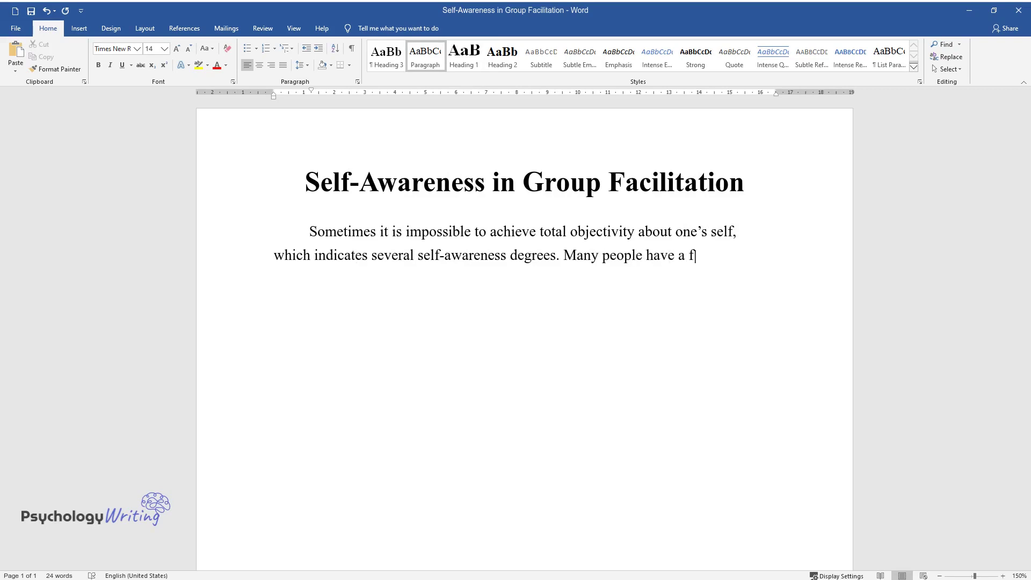
pyautogui.write('undamental conce')
pyautogui.write('pt of the meanin')
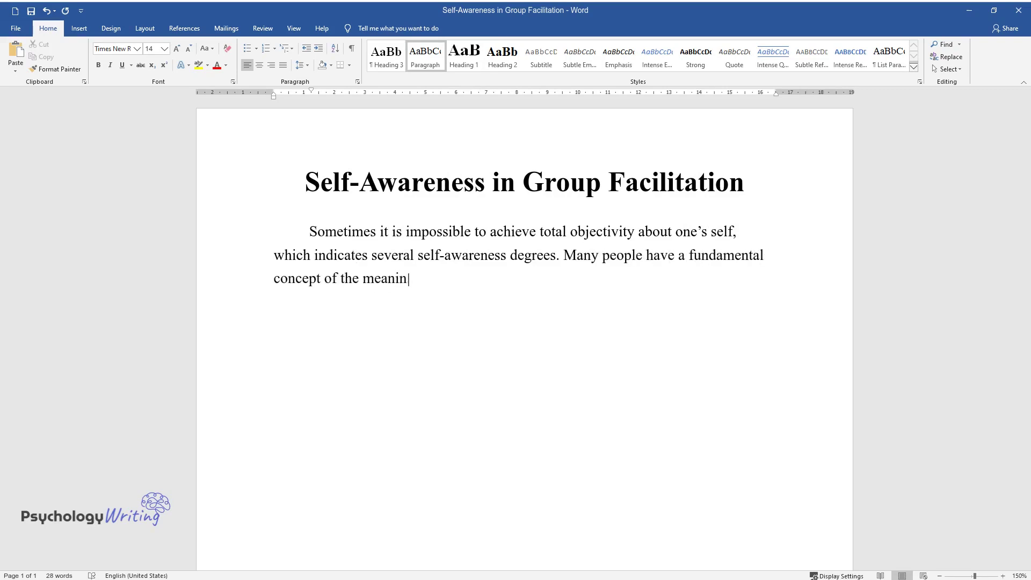
pyautogui.write('g of self-awareness, but they may')
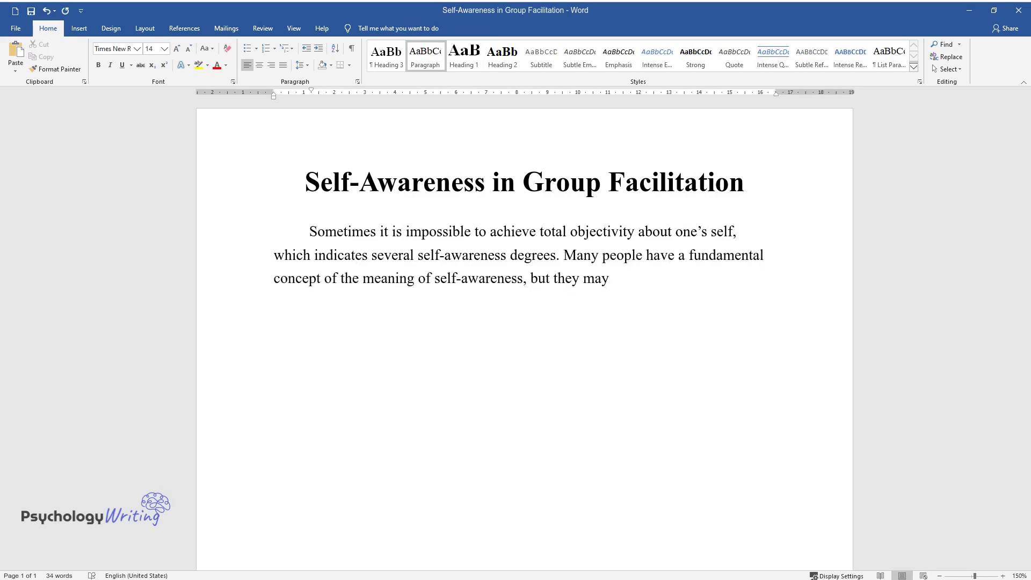
pyautogui.write(' not know where it originates fro')
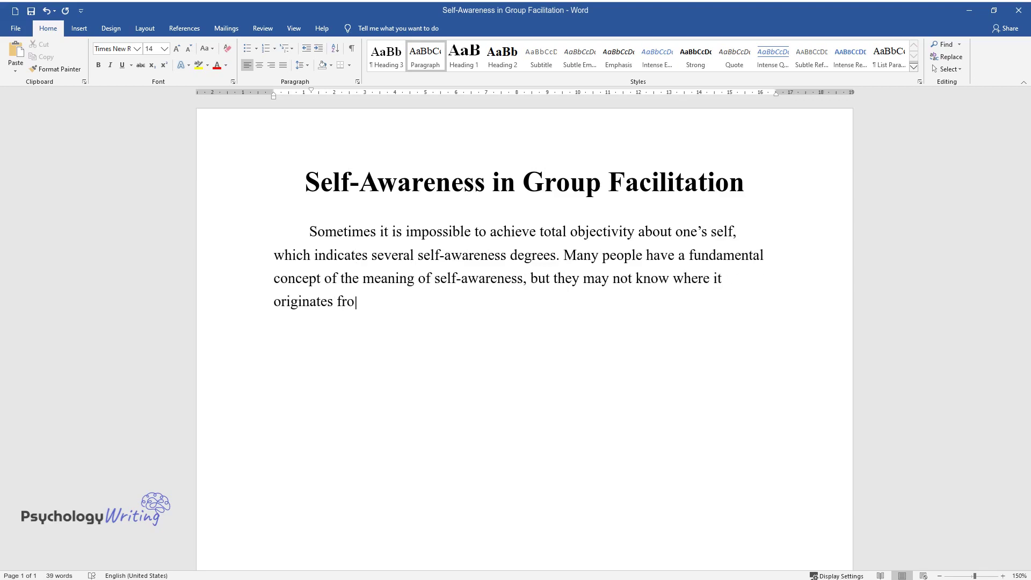
pyautogui.write('m. Self-awareness occurs when people are cognizant of motives, be')
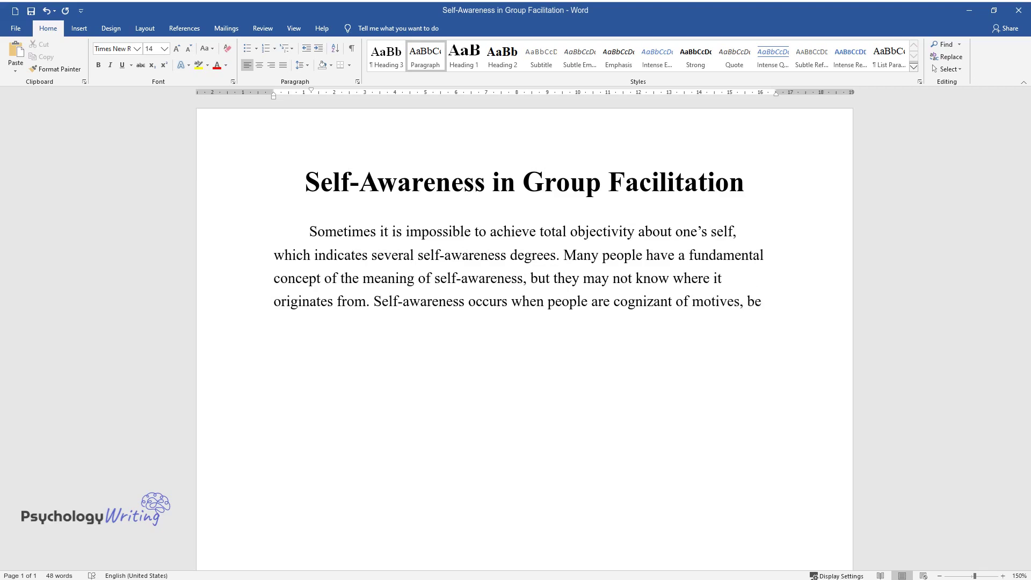
pyautogui.write('haviors, and feelings, facilitate')
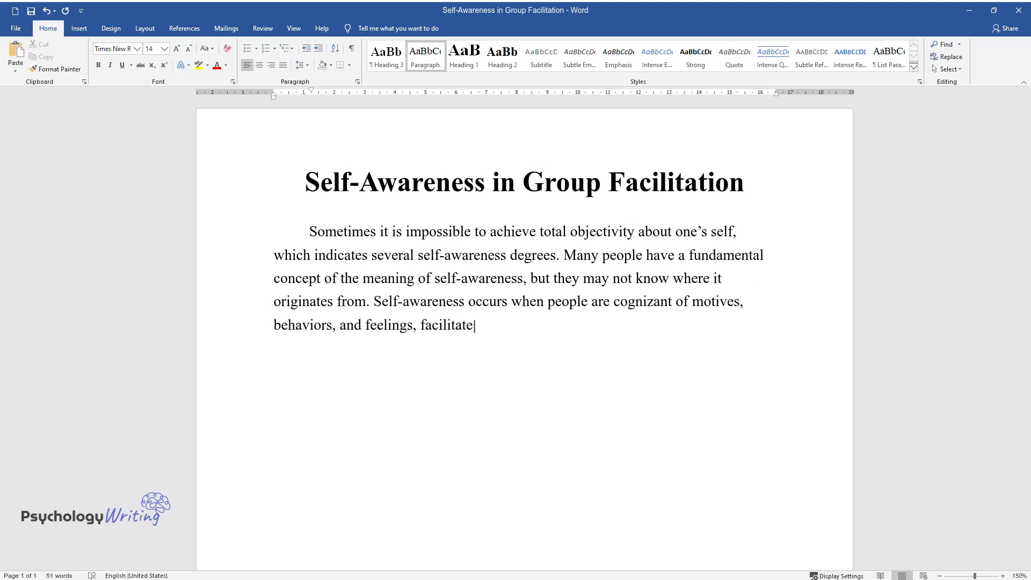
pyautogui.write('d by deeper self-reflection. Self')
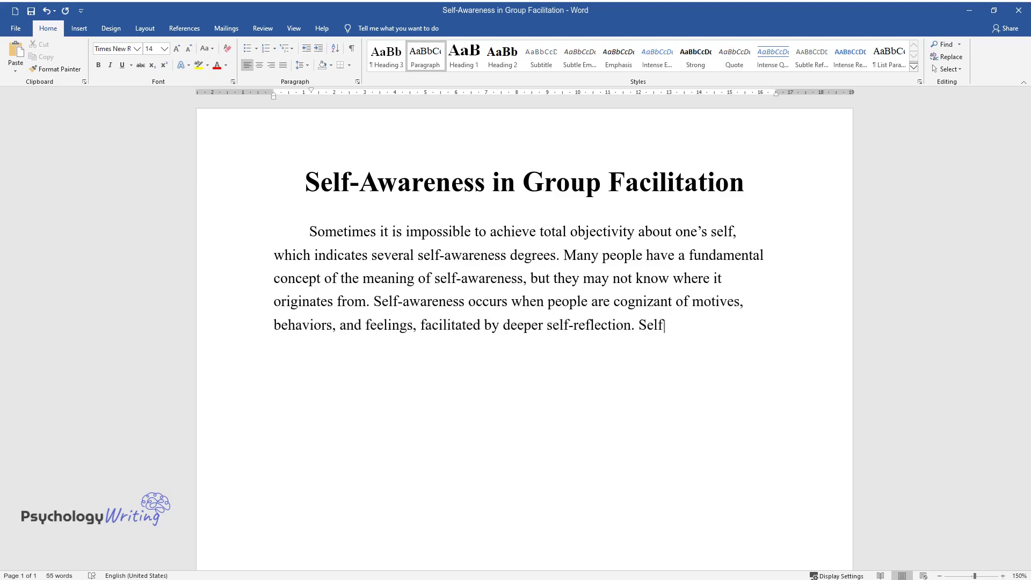
pyautogui.write('-awareness is a useful skill that')
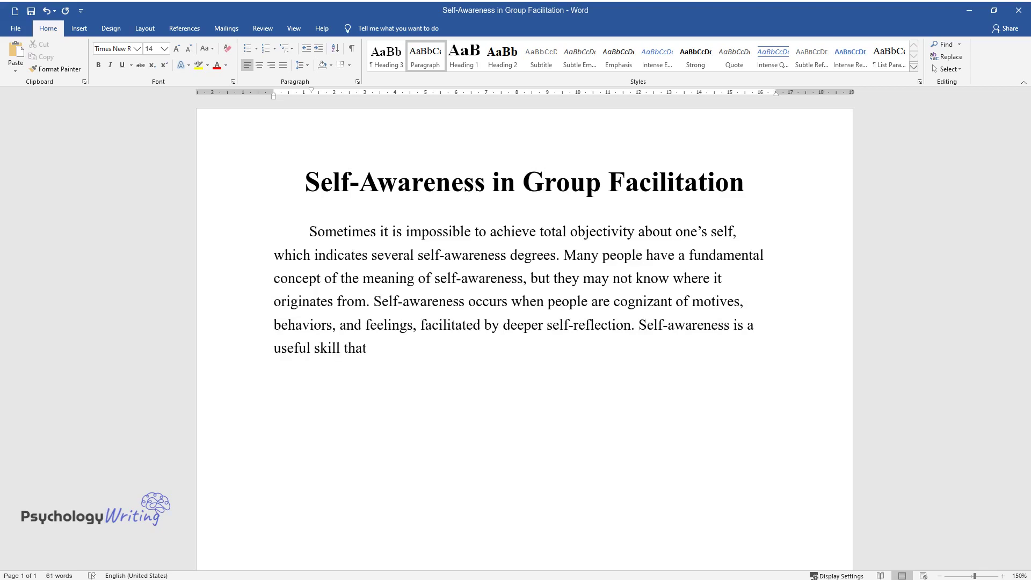
pyautogui.write(' is important in group facilitation. It is critical to evaluate t')
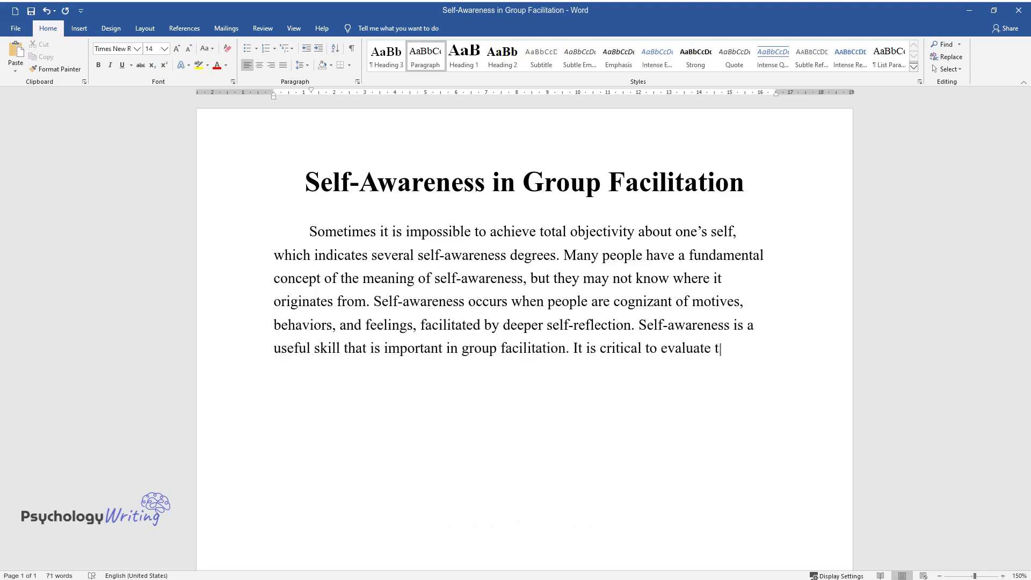
pyautogui.write('he significance of self-awareness in group settings.')
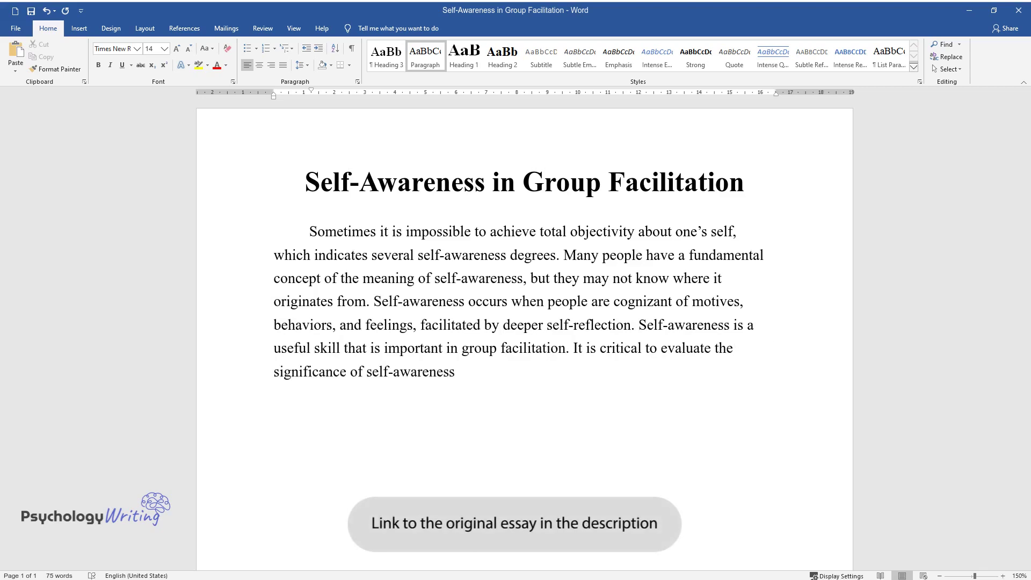
# End the opening paragraph and begin the next with 'I consider myself a highly self-aware person…'
pyautogui.press('Return')
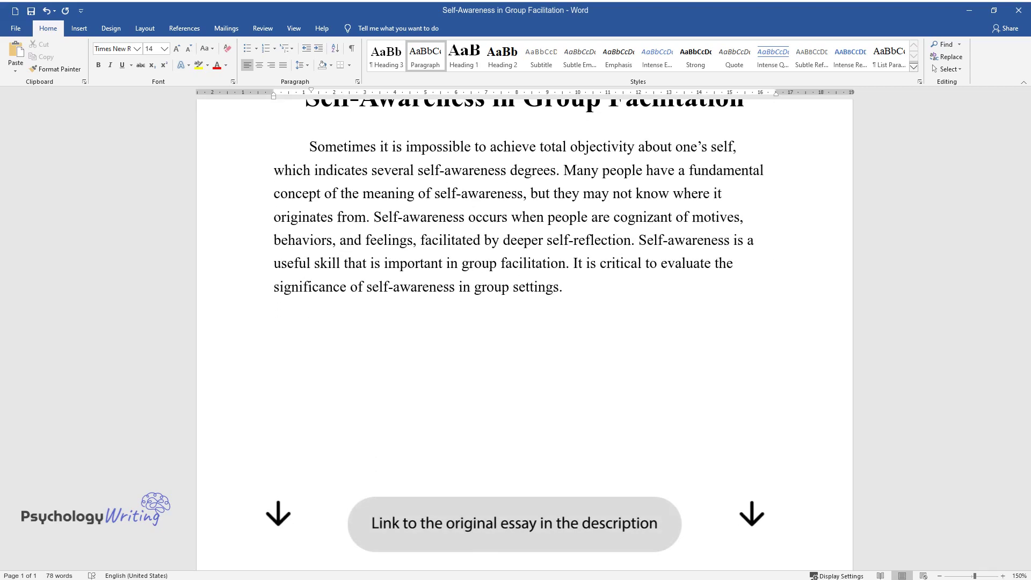
pyautogui.write('I consider myself a highly s')
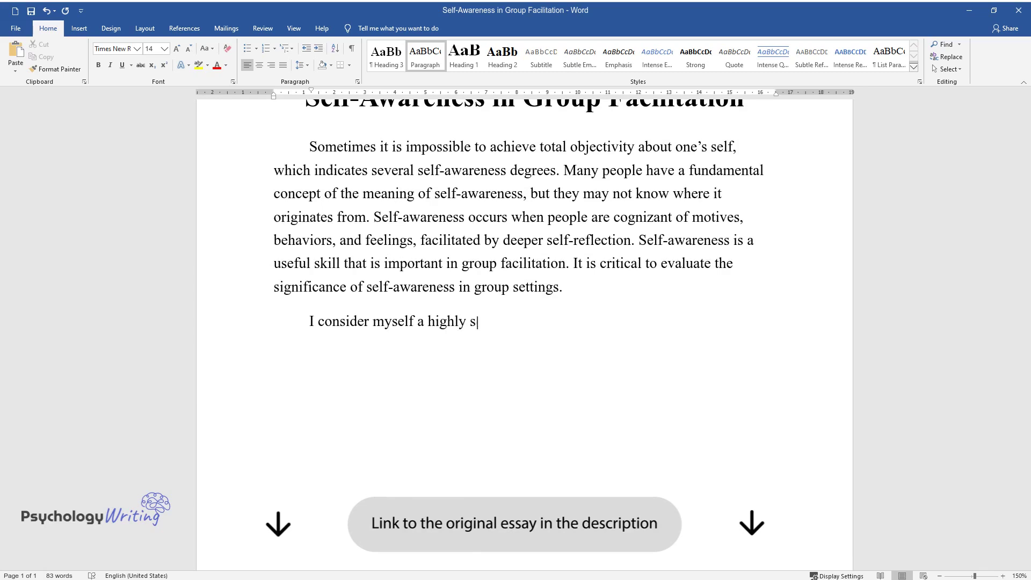
pyautogui.write('elf-aware person because I demons')
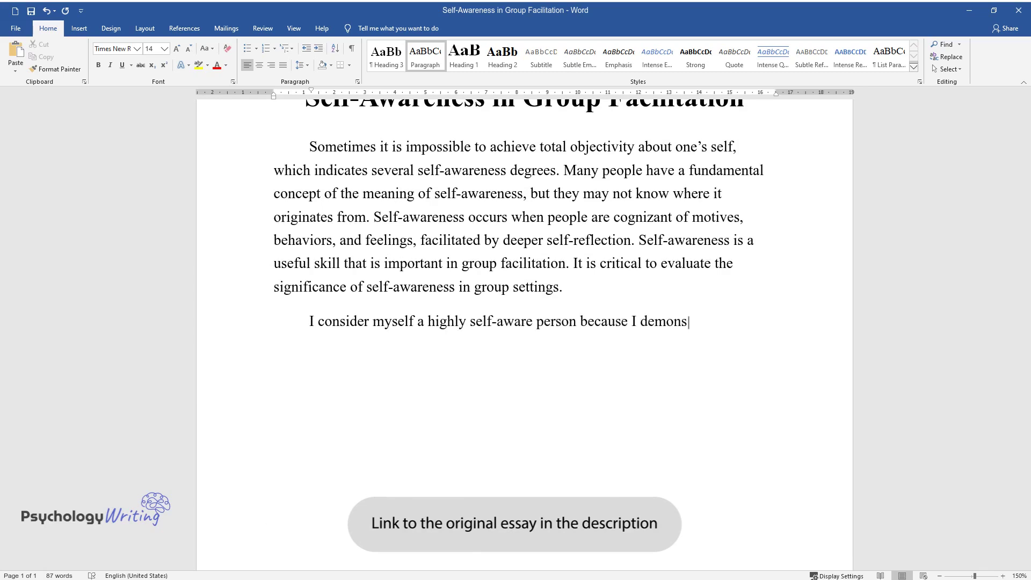
pyautogui.write('trate mindfulness. Being self-cog')
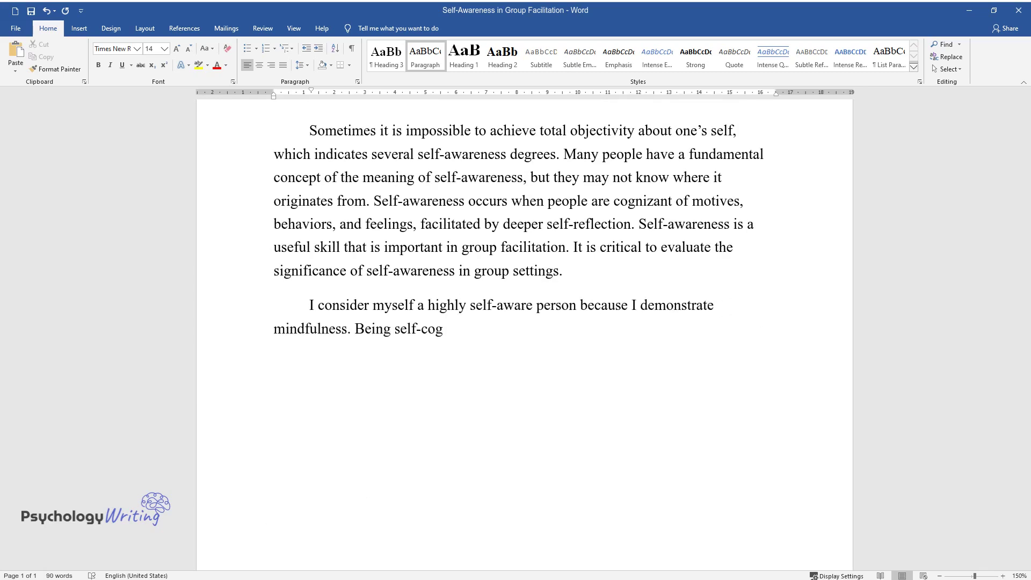
pyautogui.write('nizant allows me to reflect on w')
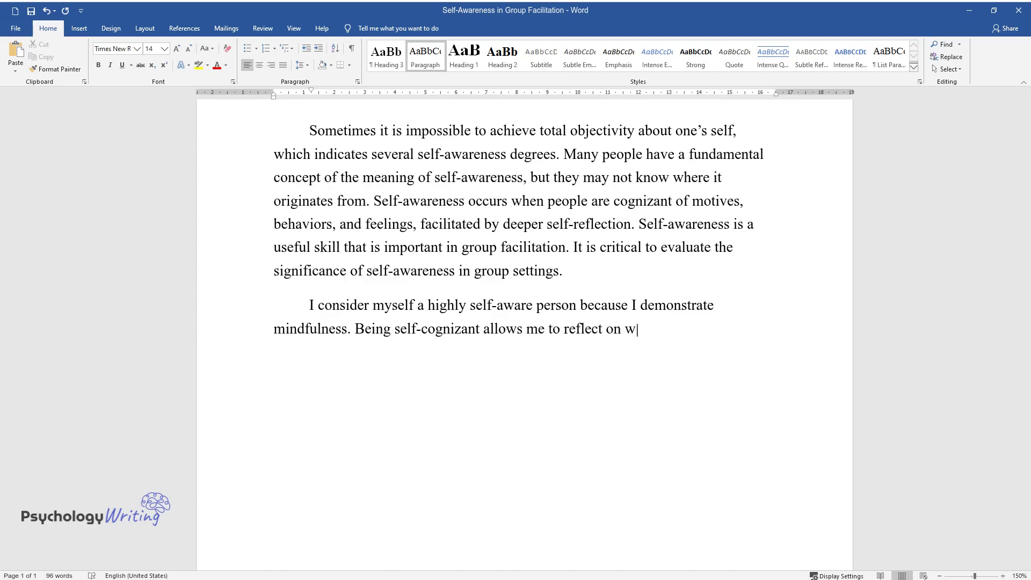
pyautogui.write('hat I want in life. Furth')
pyautogui.write('ermore, ')
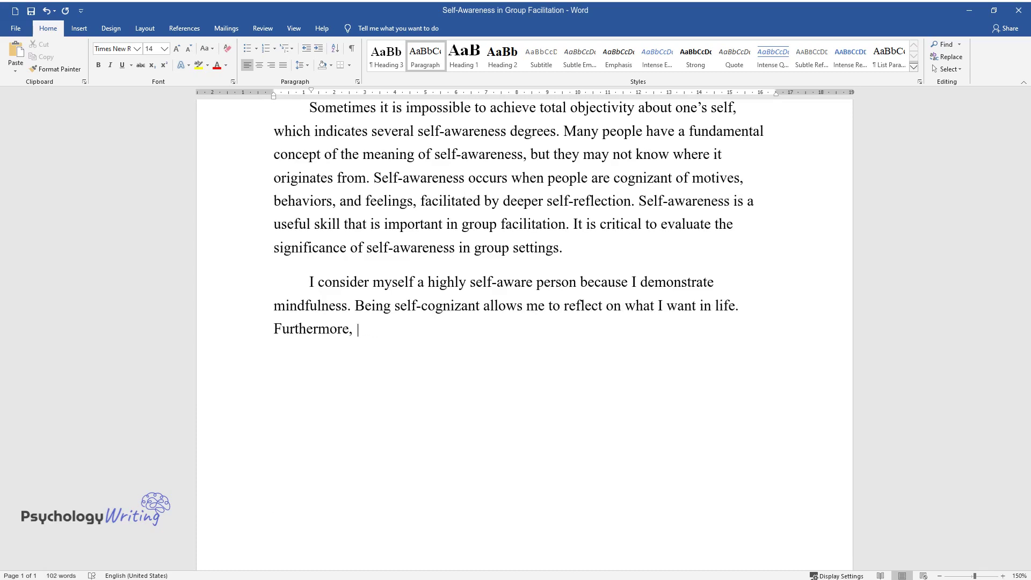
pyautogui.write('when solving problems, self-consc')
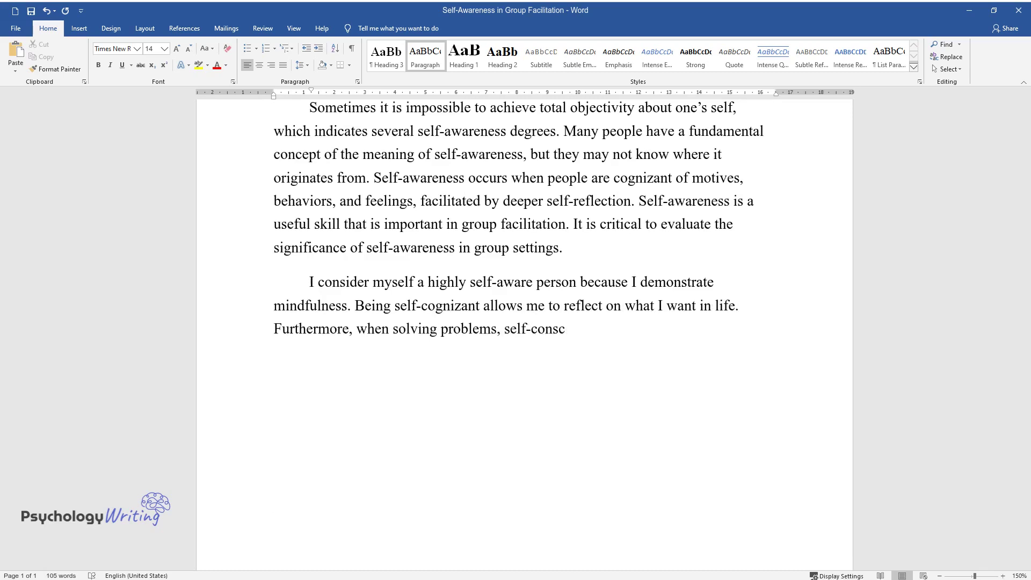
pyautogui.write('iousness has helped me a lot. For')
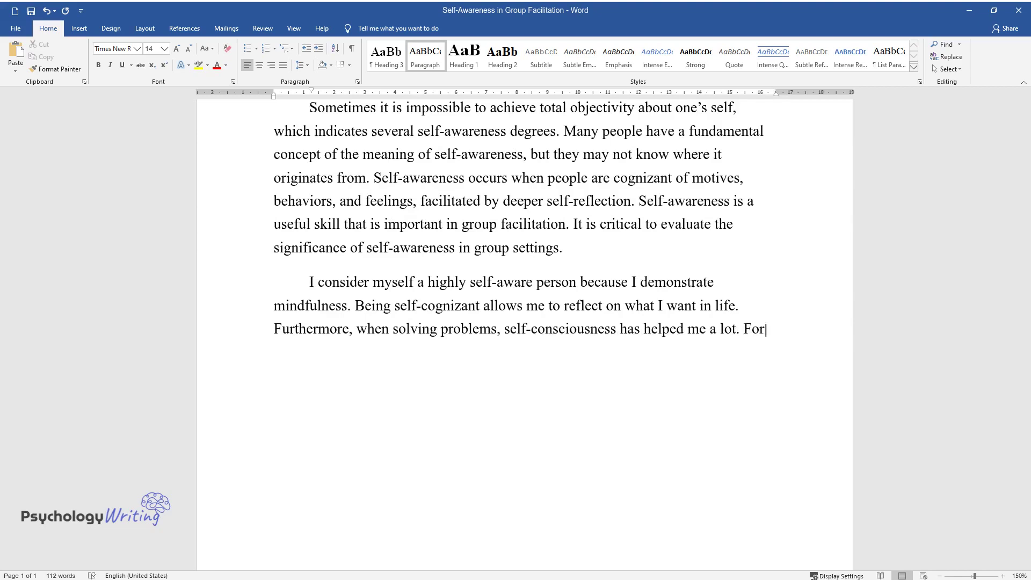
pyautogui.write(' instance, I had problems with my best friend, whom I blamed for')
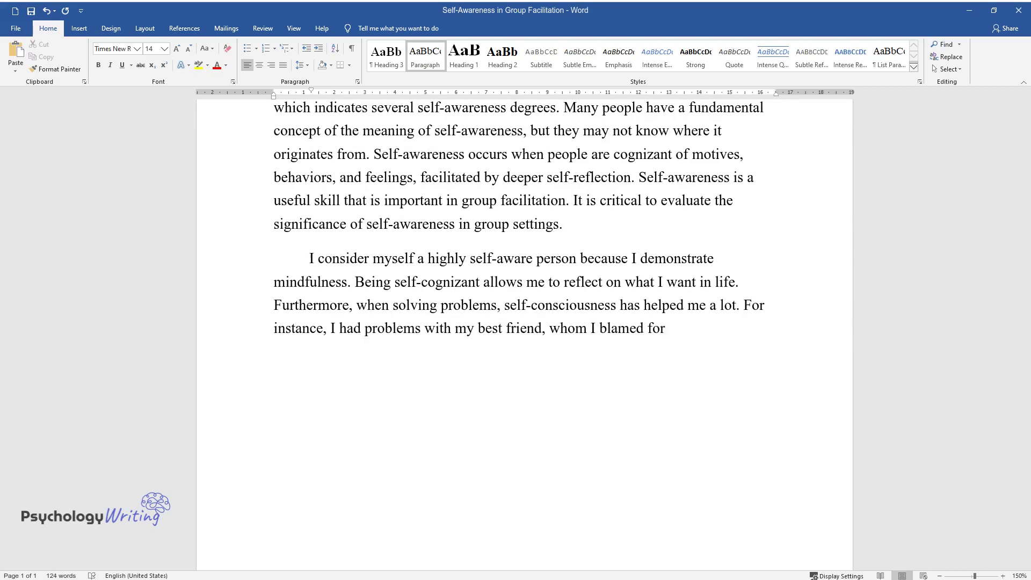
pyautogui.write(' not appreciating our friendship a')
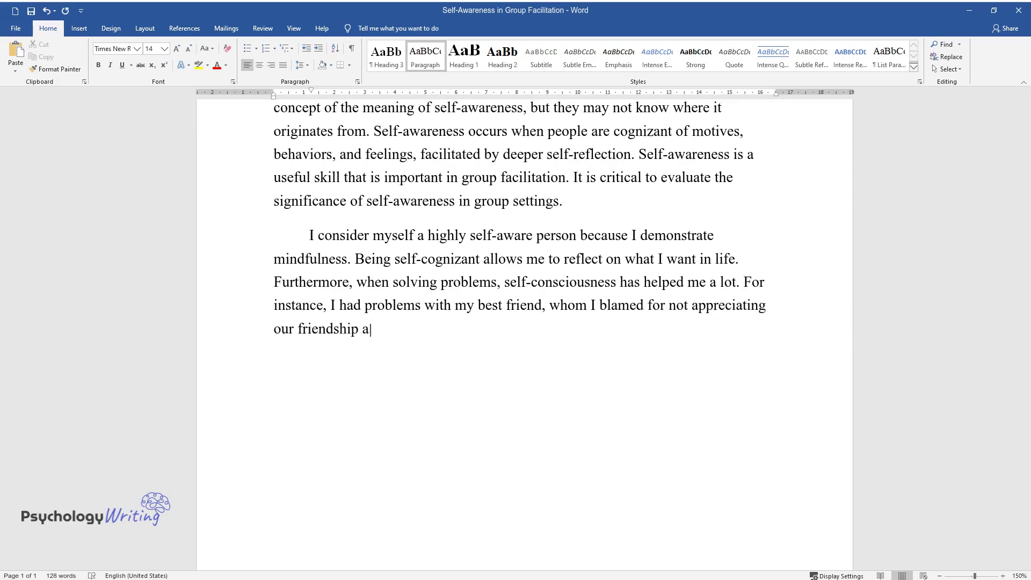
pyautogui.write('dequately. However, using self-aw')
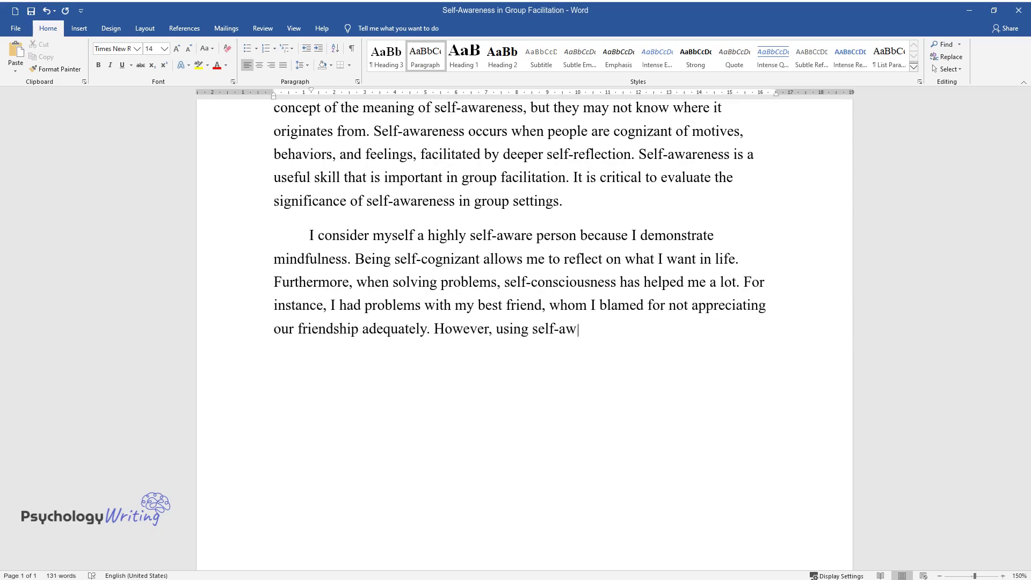
pyautogui.write('areness, I reflected and found th')
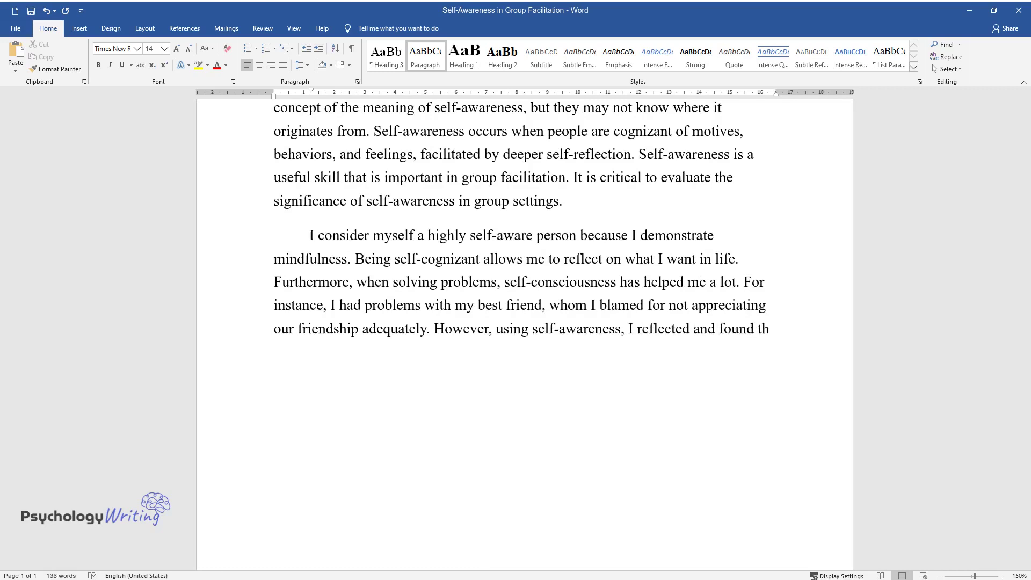
pyautogui.write('at I may have contributed to the')
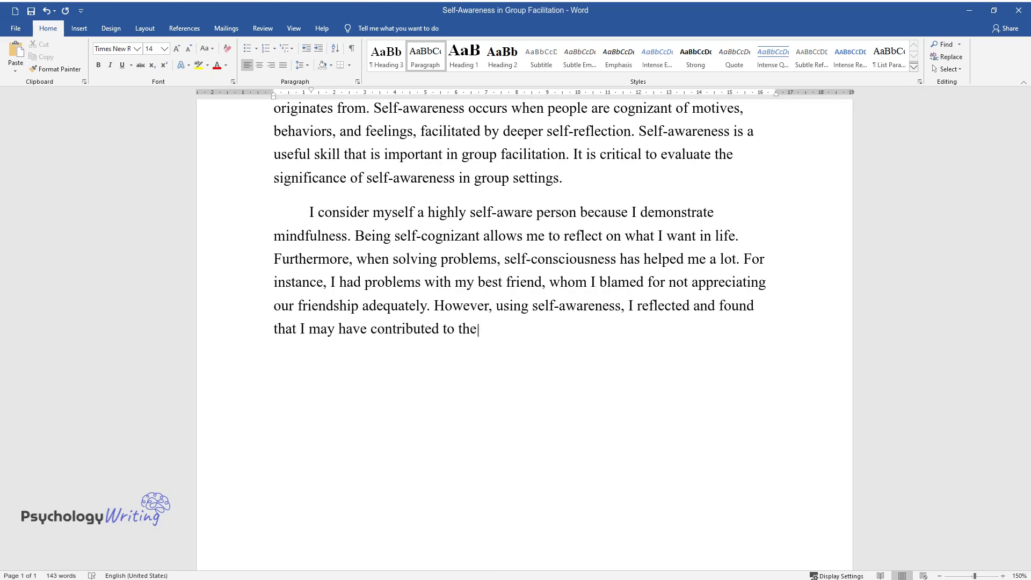
pyautogui.write(' problem. I did not complement my')
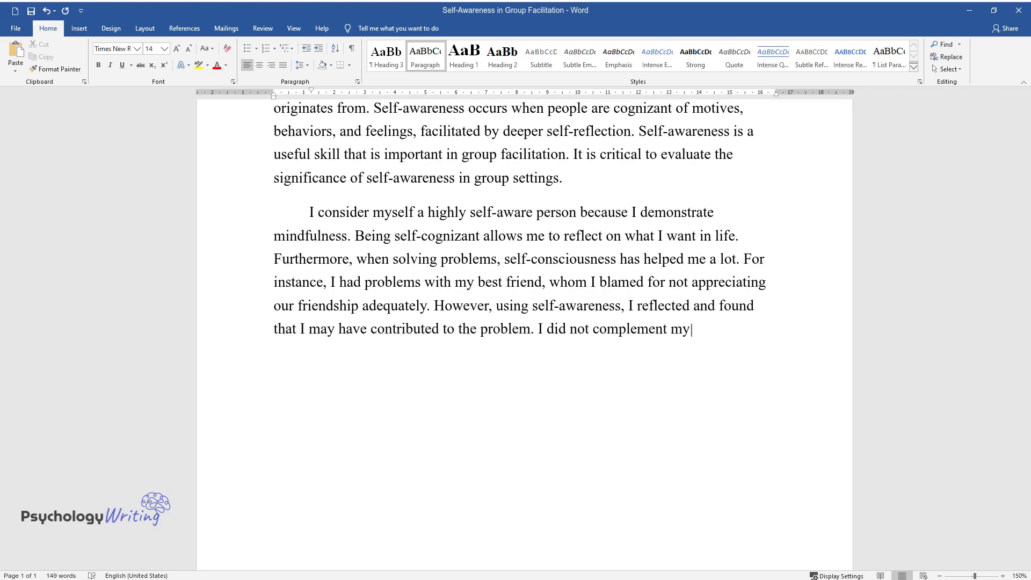
pyautogui.write(' best friends when they did nice')
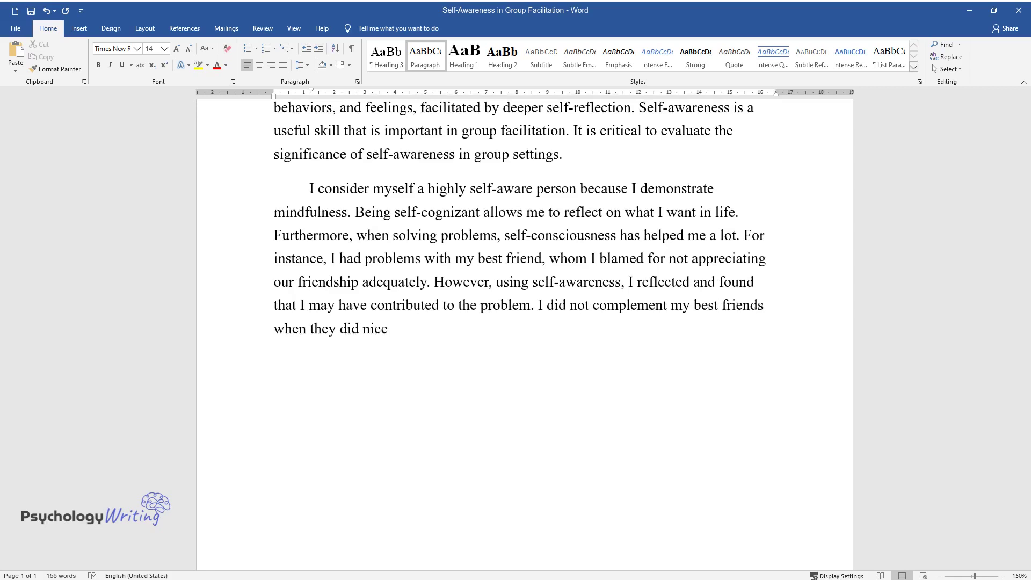
pyautogui.write(' things for me. Therefore, by empl')
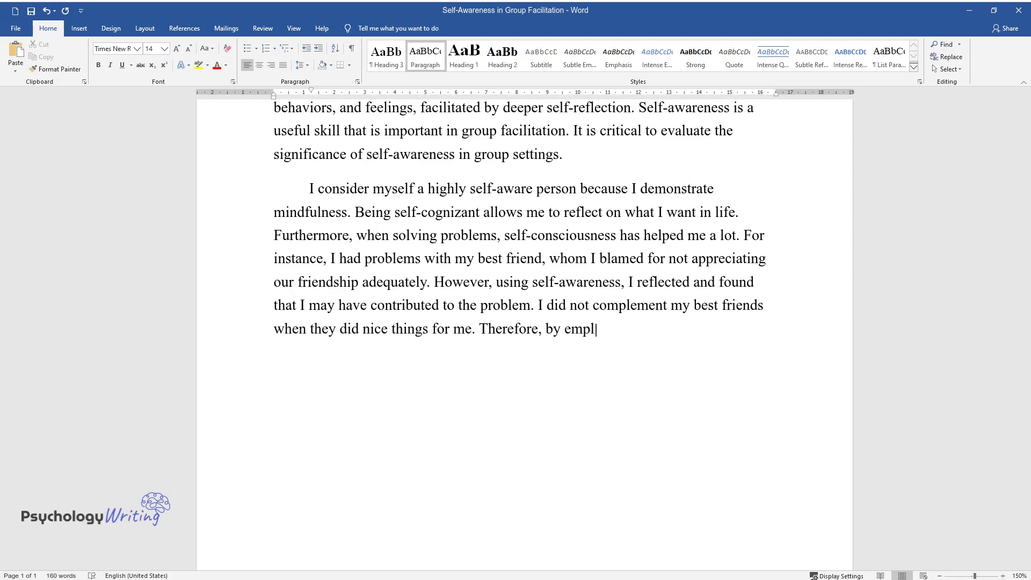
pyautogui.write('oying self-consciousness, I under')
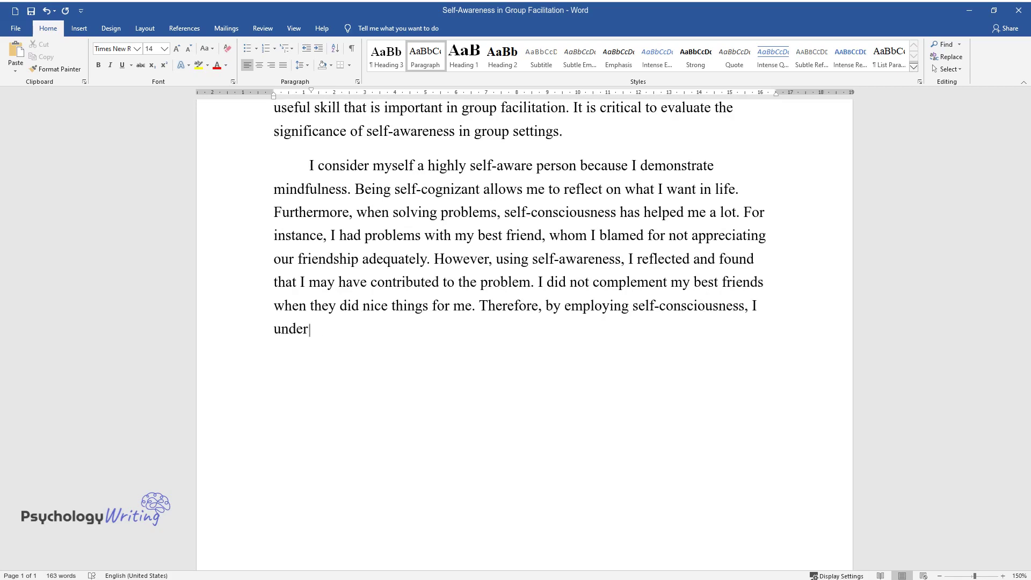
pyautogui.write('stood and solved the problem.')
# Close the best-friend paragraph after 'understood and solved the problem.' and start a new one
pyautogui.press('Return')
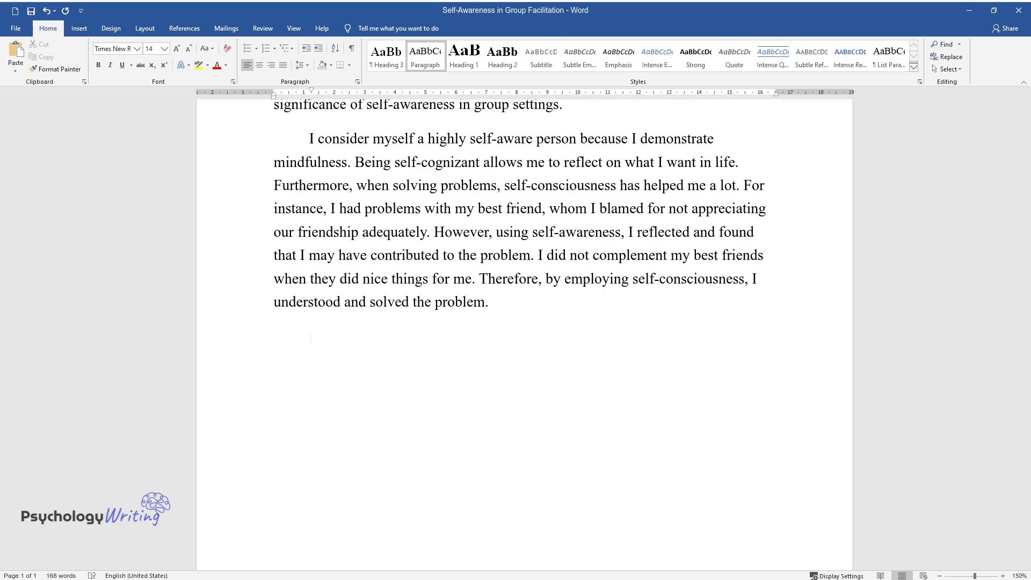
# Write the 'Being more self-conscious will promote perspective-taking…' paragraph through 'personal responsibility in groups.'
pyautogui.write('Being more self-consc')
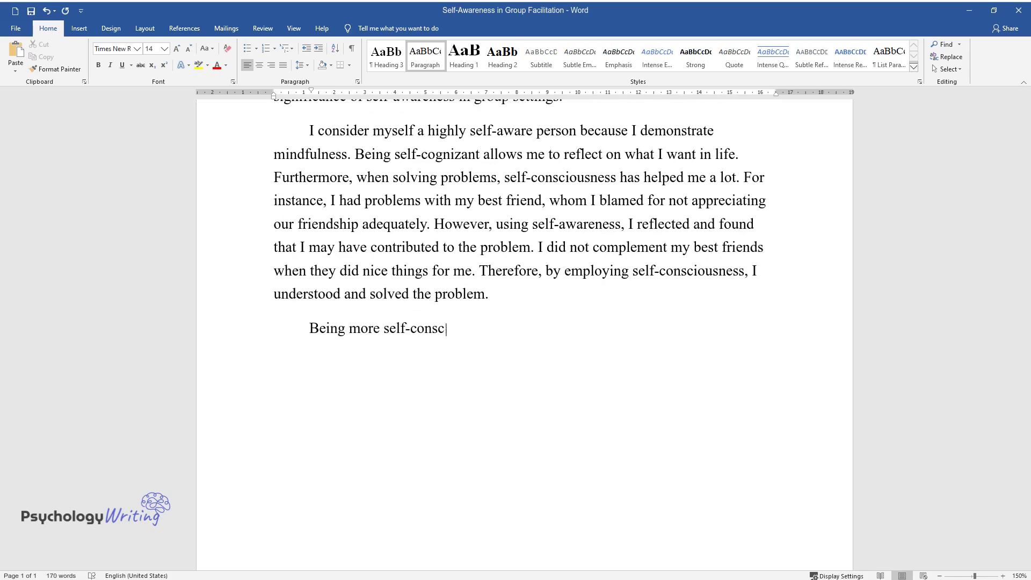
pyautogui.write('ious will promote perspective-taking')
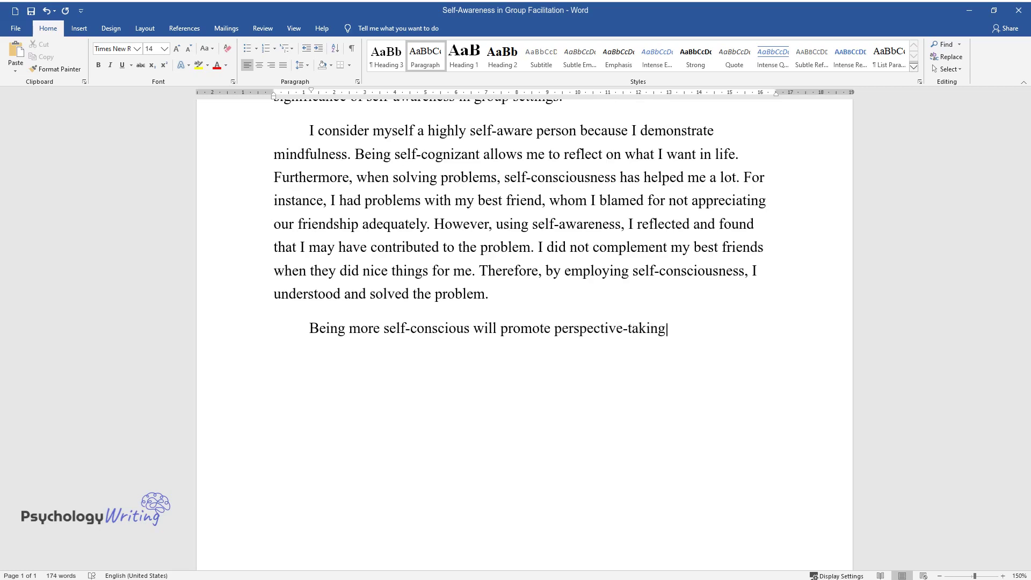
pyautogui.write(' and improve self-regulation in a g')
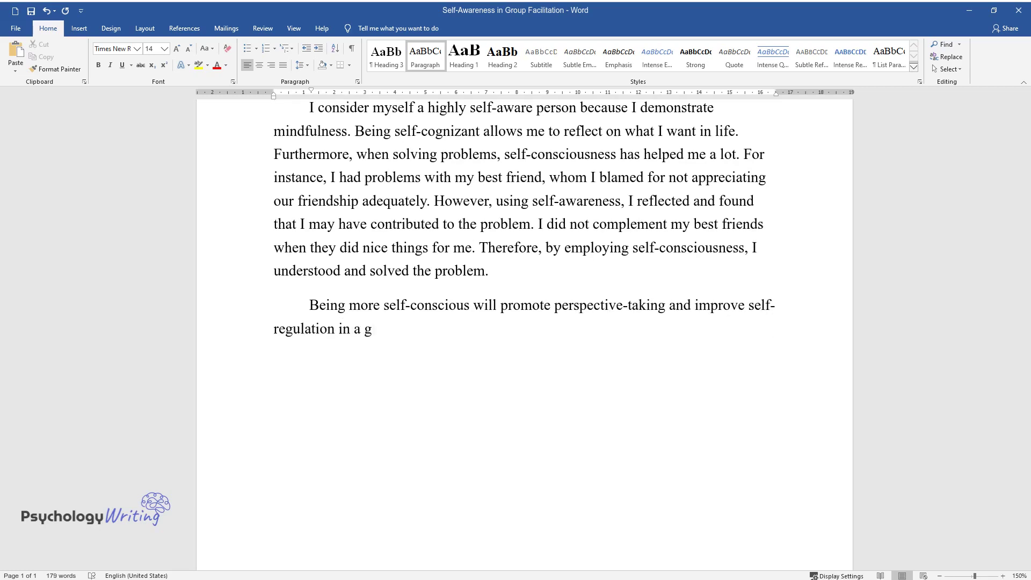
pyautogui.write('roup setting. Self-cognizance has he')
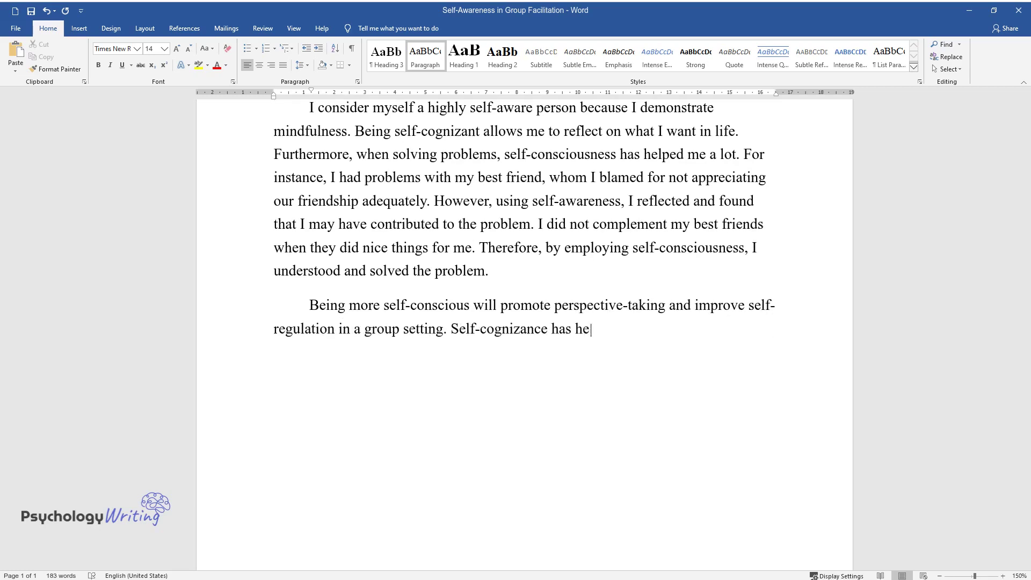
pyautogui.write('lped me to have enhanced perspective')
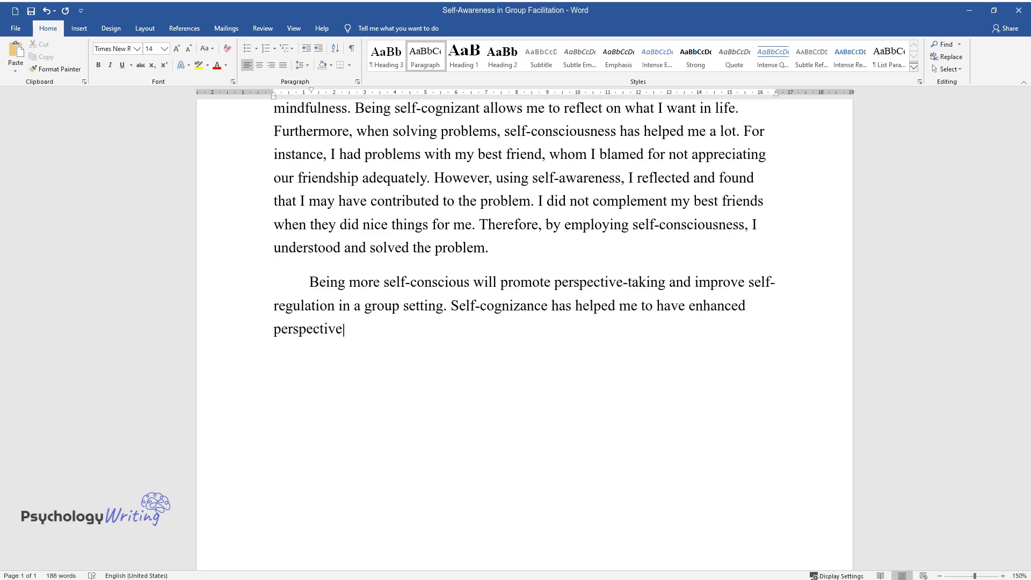
pyautogui.write('-taking, which enables me to compre')
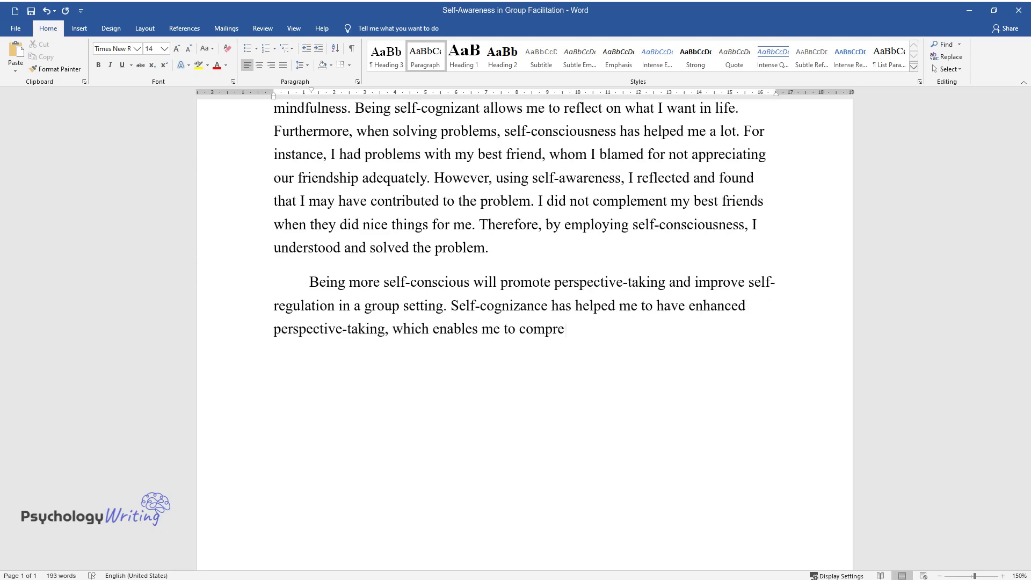
pyautogui.write('hend that I am separate from other people and that those indivi')
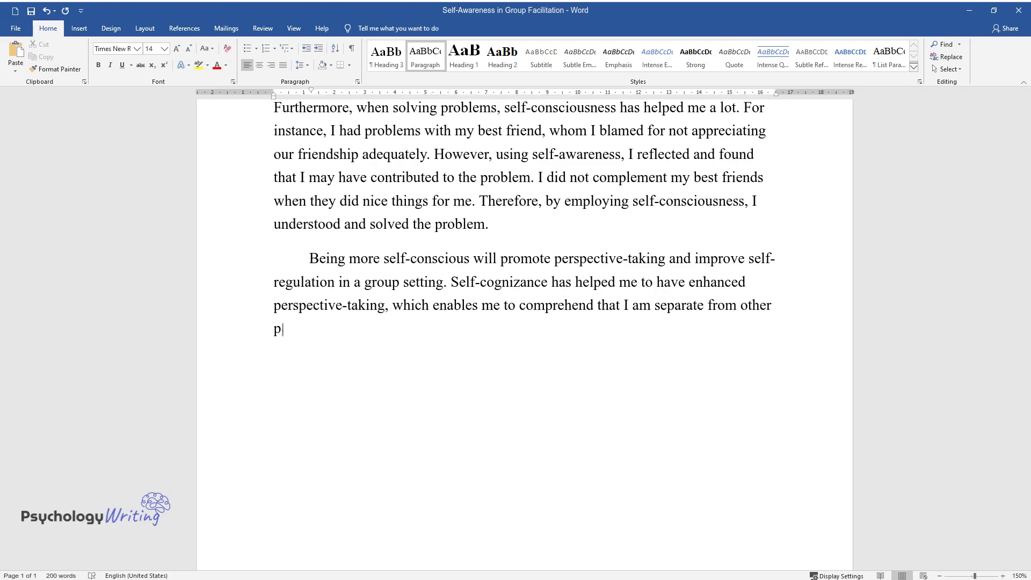
pyautogui.write('duals hav')
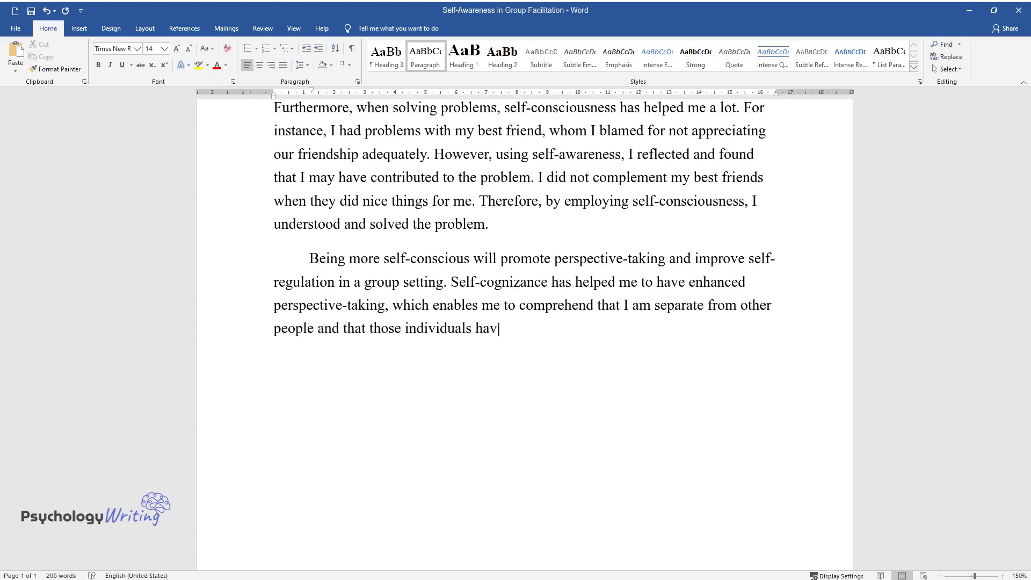
pyautogui.write('e different thoughts and needs. In a')
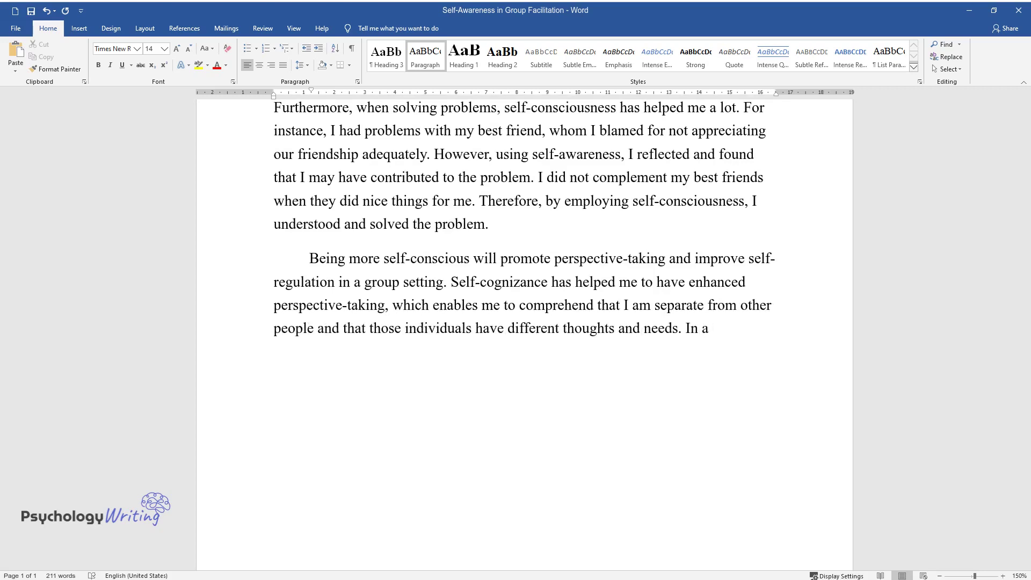
pyautogui.write('ddition, perspective-taking enables')
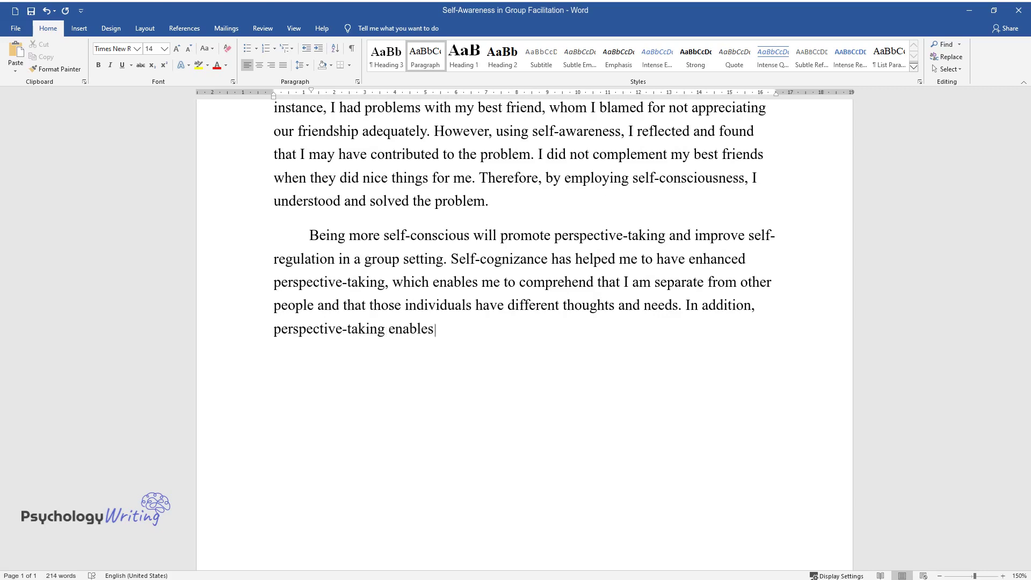
pyautogui.write(' me to use more empathic responses t')
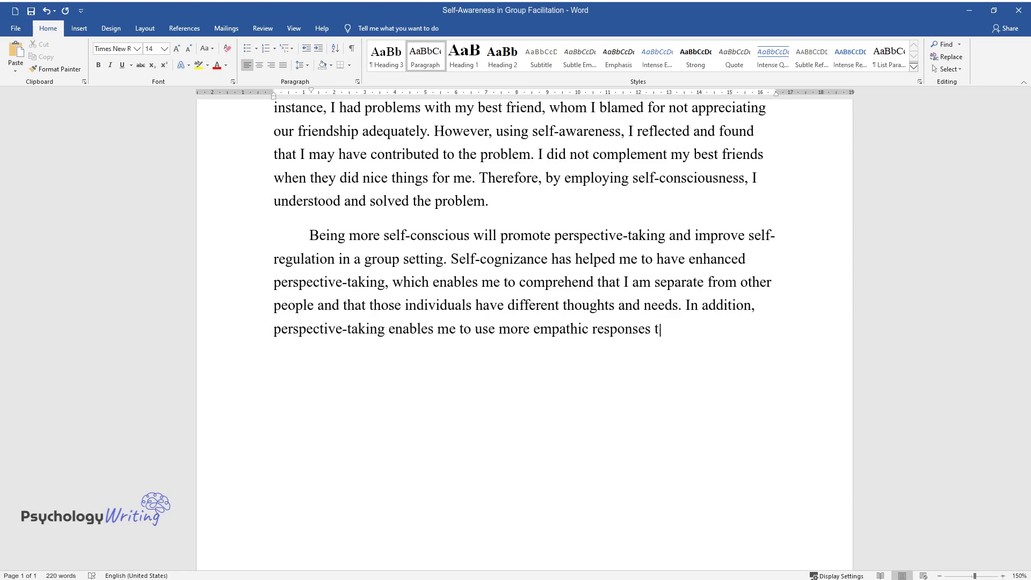
pyautogui.write("o other people's problems, which improves con")
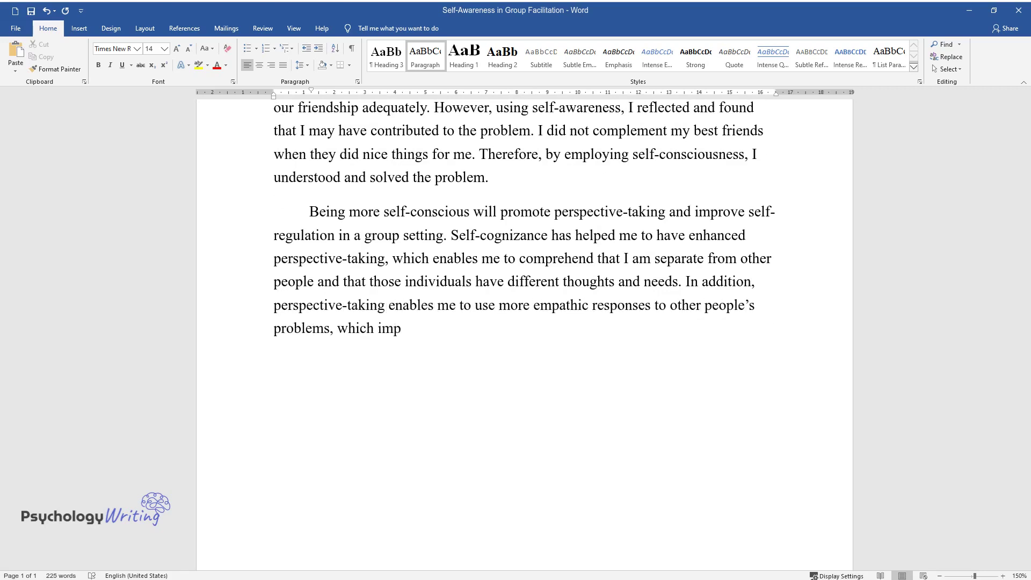
pyautogui.write('nections and relationships ')
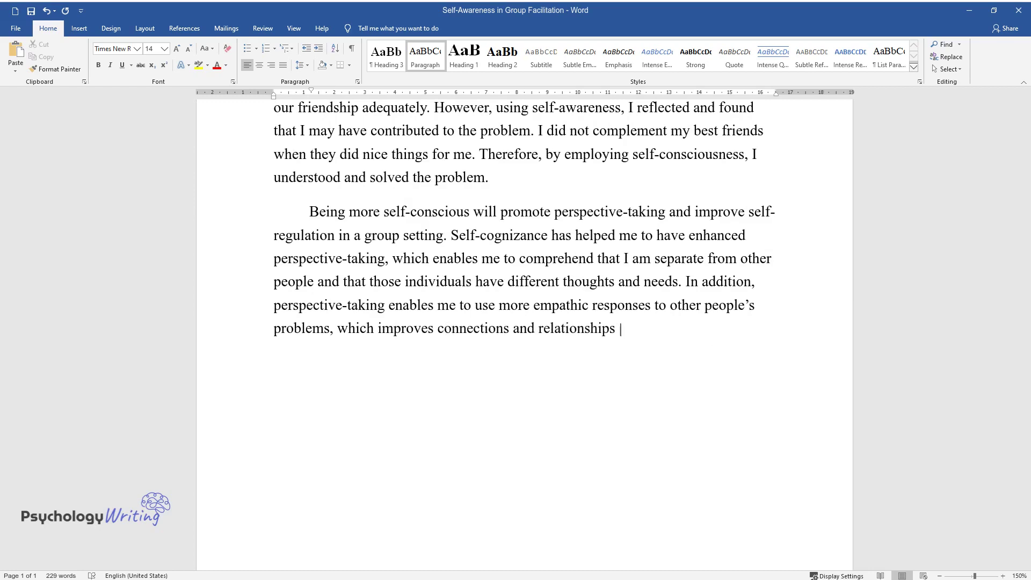
pyautogui.write('in a group setting. On the other han')
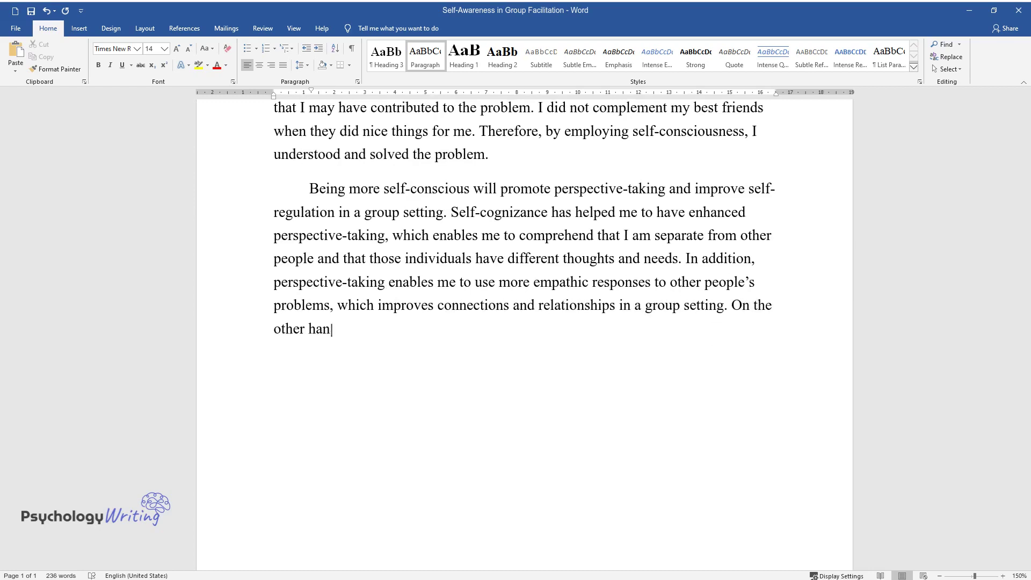
pyautogui.write('d, self-consciousness has assisted')
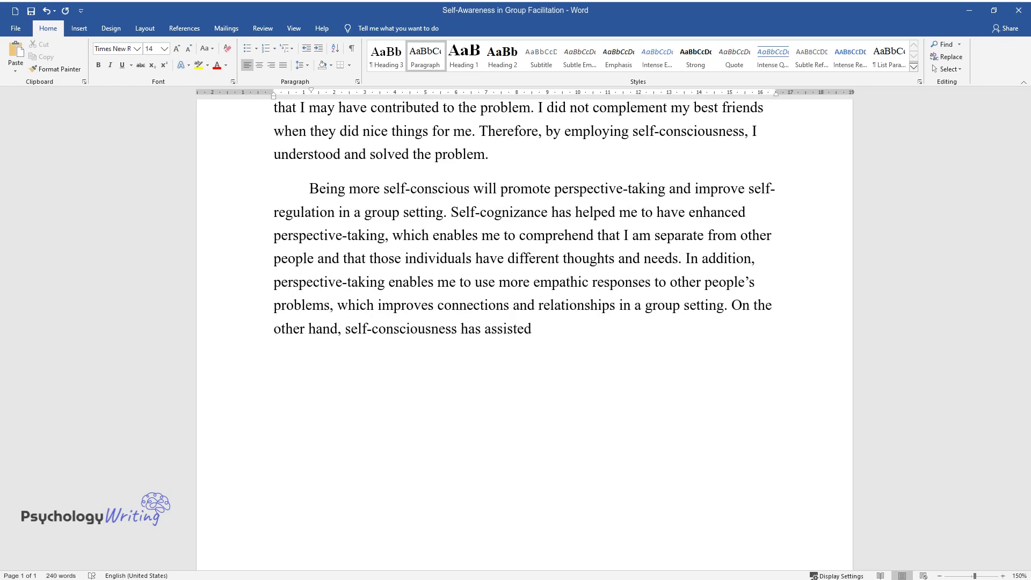
pyautogui.write(' me to improve my self-regulation. It')
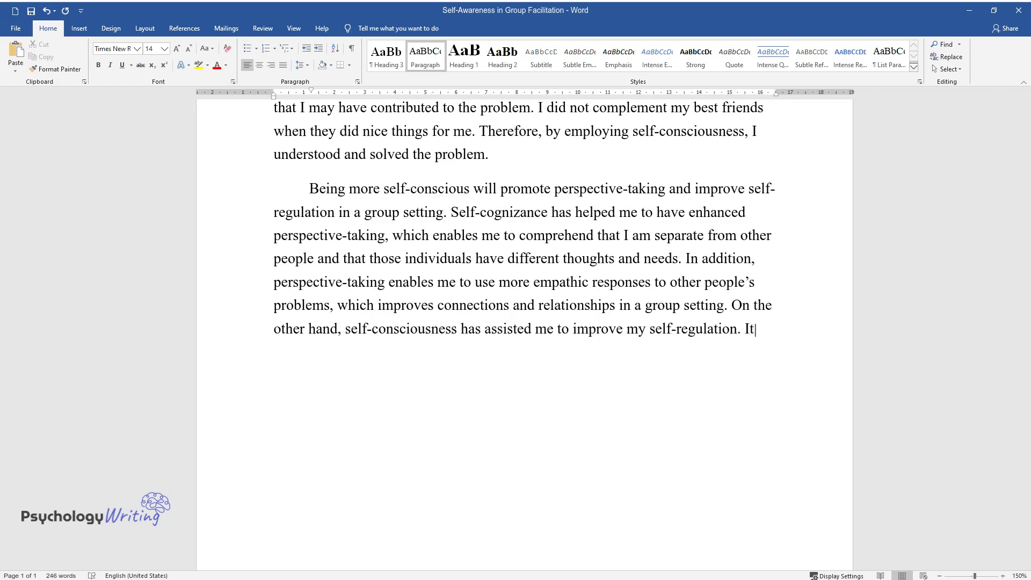
pyautogui.write(' is crucial because it will enable ')
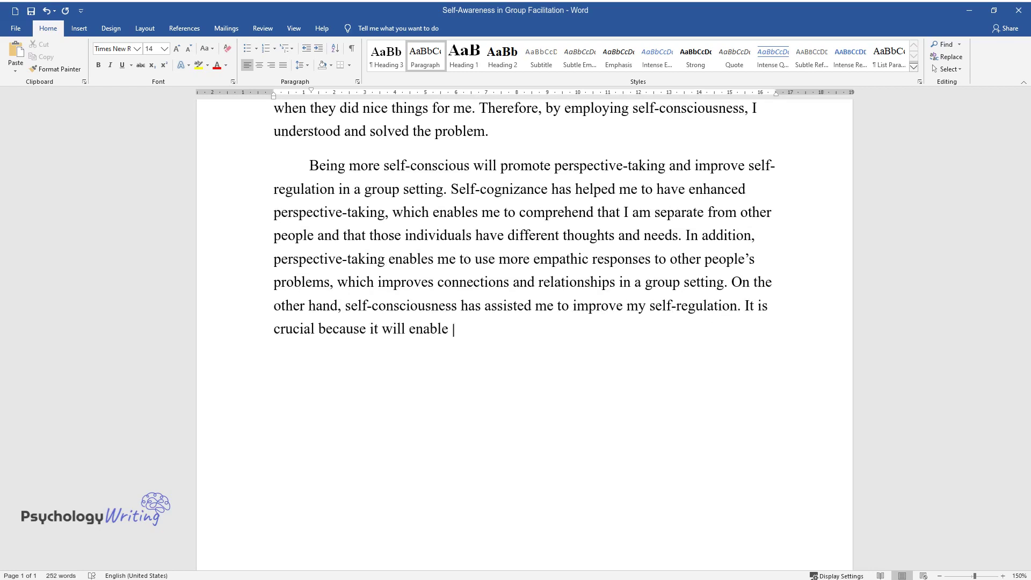
pyautogui.write('me to restrain anti-social impulses ')
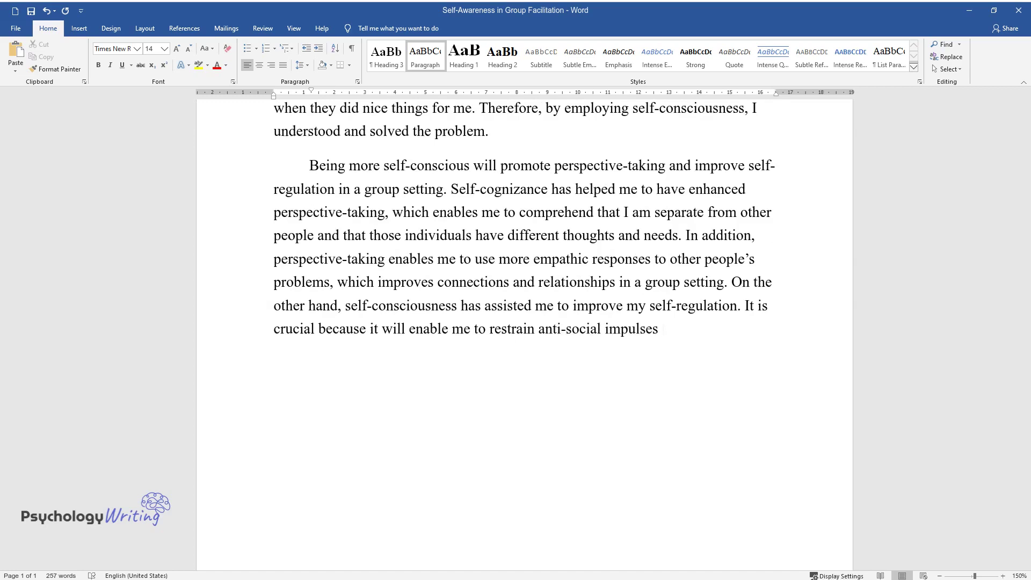
pyautogui.write('as well as increase personal respons')
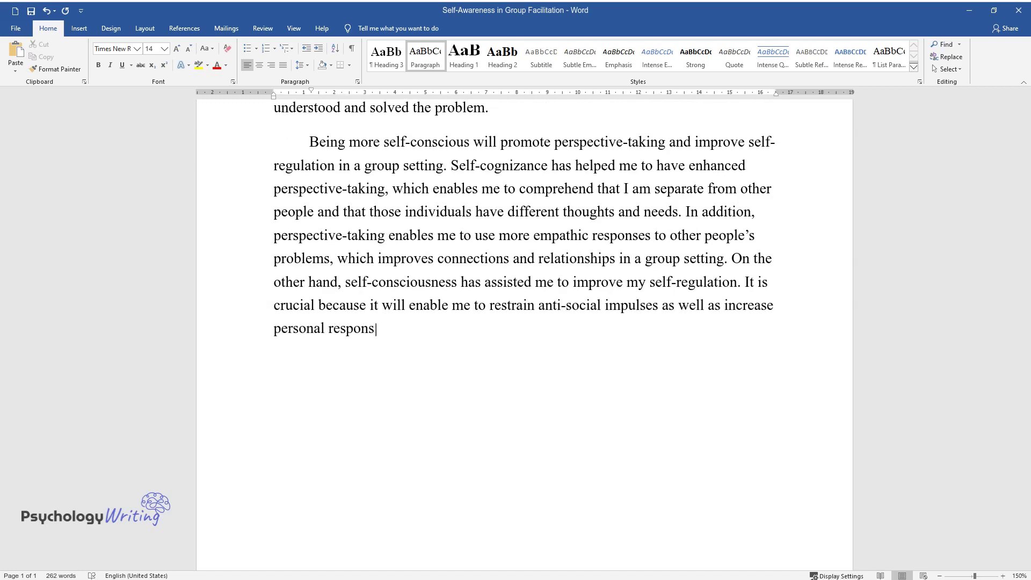
pyautogui.write('ibility in groups.')
pyautogui.press('Return')
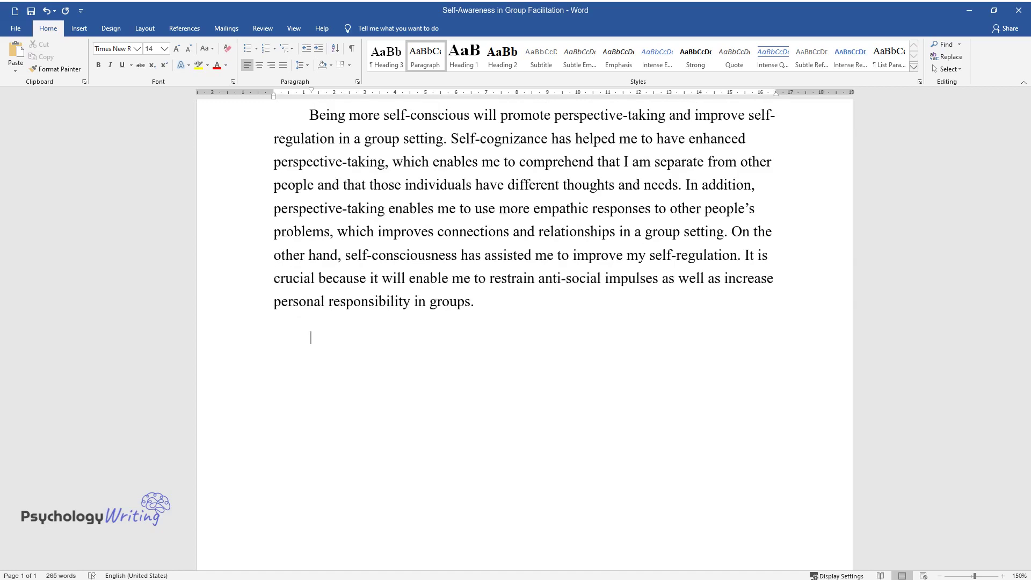
# Write the 'Self-awareness has impacted my understanding of group theories…' paragraph through 'create productive group facilitation.'
pyautogui.write('Self-awareness has impacted my')
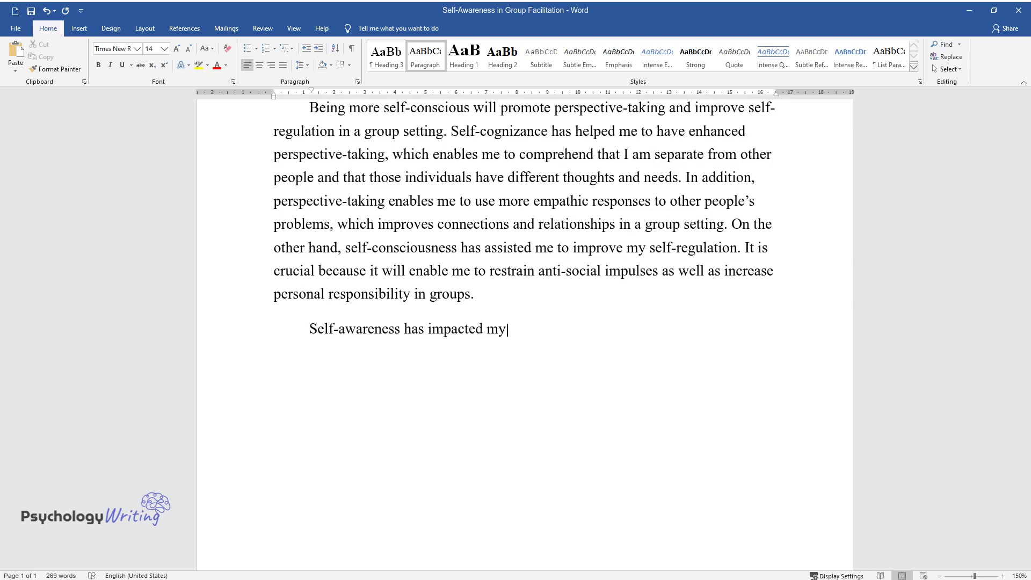
pyautogui.write(' understanding of group theories a')
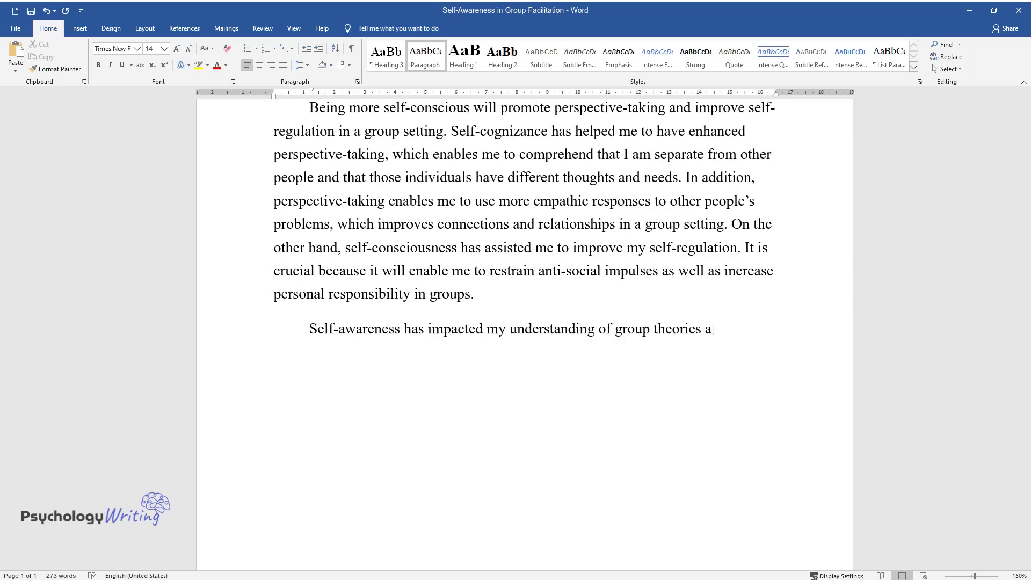
pyautogui.write('nd human systems. I gained a deepe')
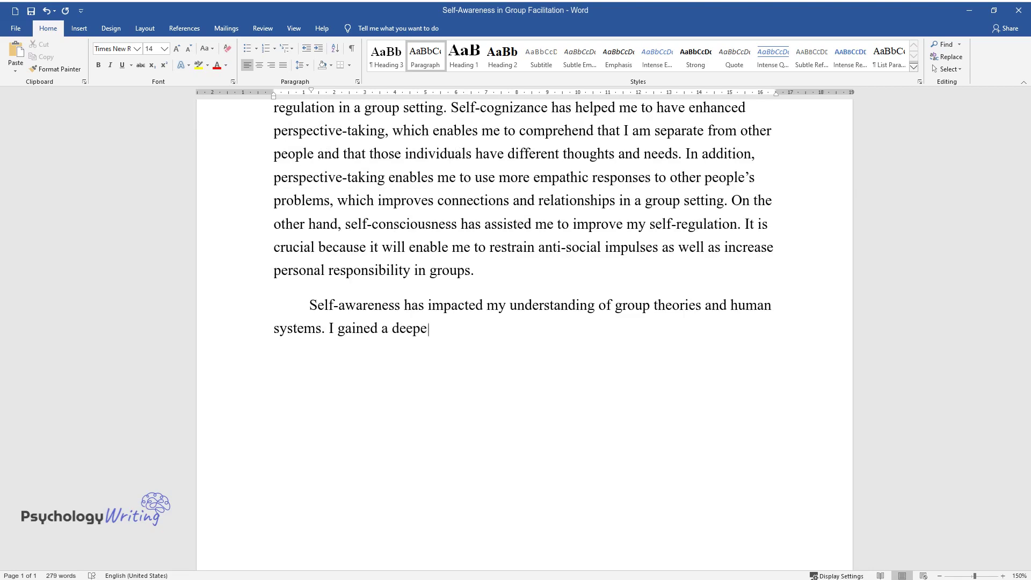
pyautogui.write('r comprehension of how systems th')
pyautogui.write('eory affects group dynamics. System')
pyautogui.write('s theory promotes')
pyautogui.write(' a holistic appro')
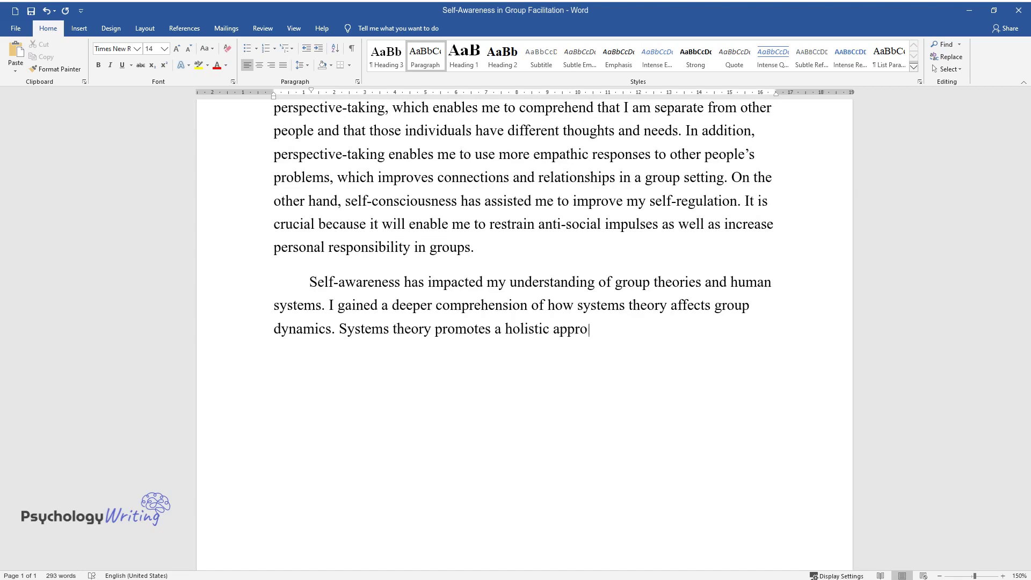
pyautogui.write('ach to hardships, choices, and personaliti')
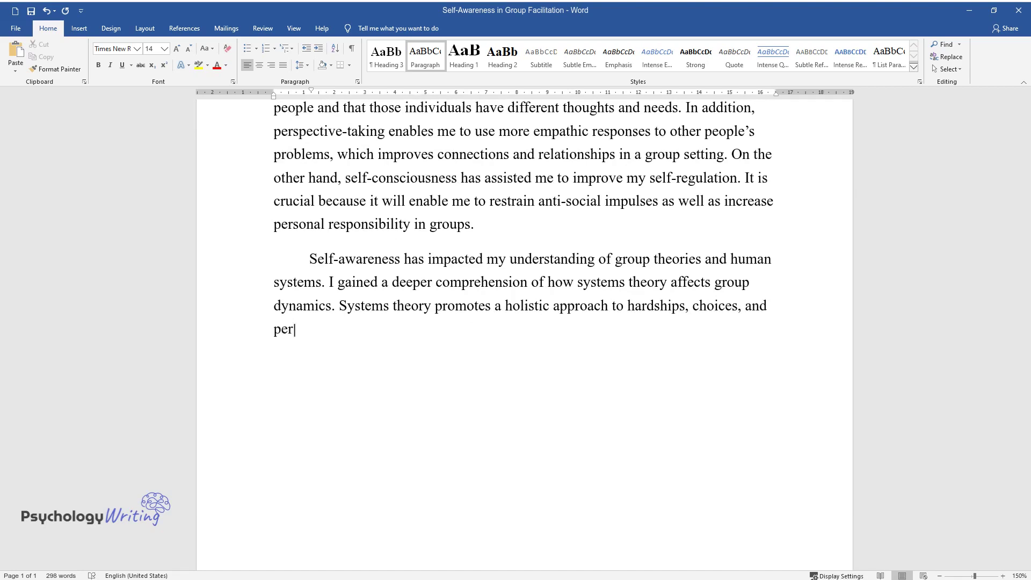
pyautogui.write('es, which is essential to ')
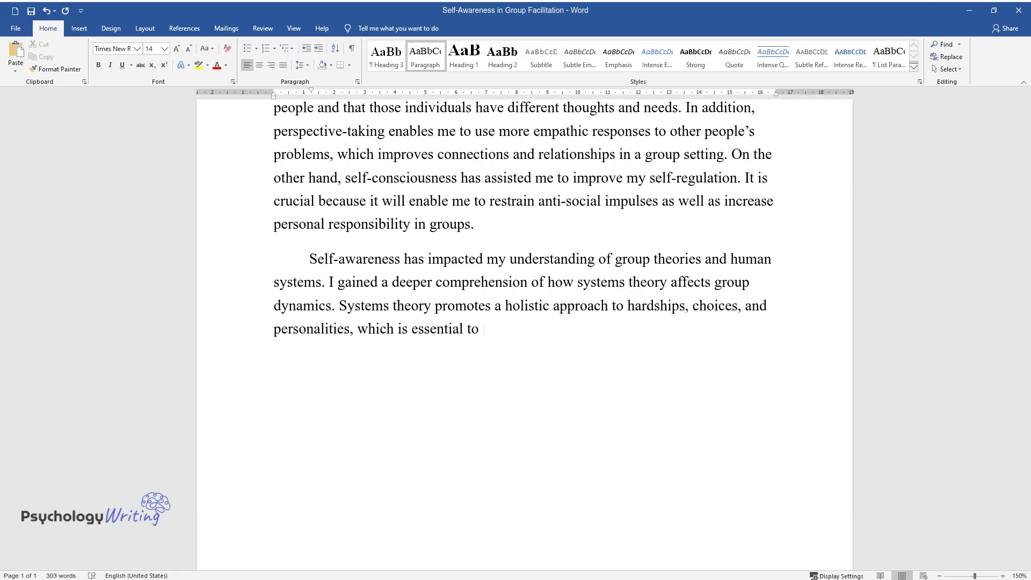
pyautogui.write('successful group facilitation. Gr')
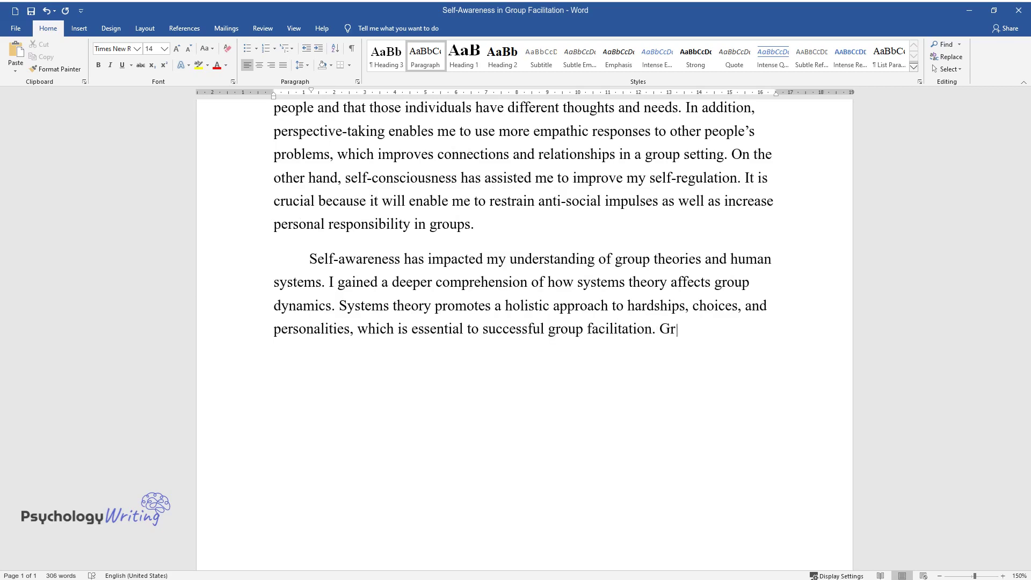
pyautogui.write('oup leaders must collectively unde')
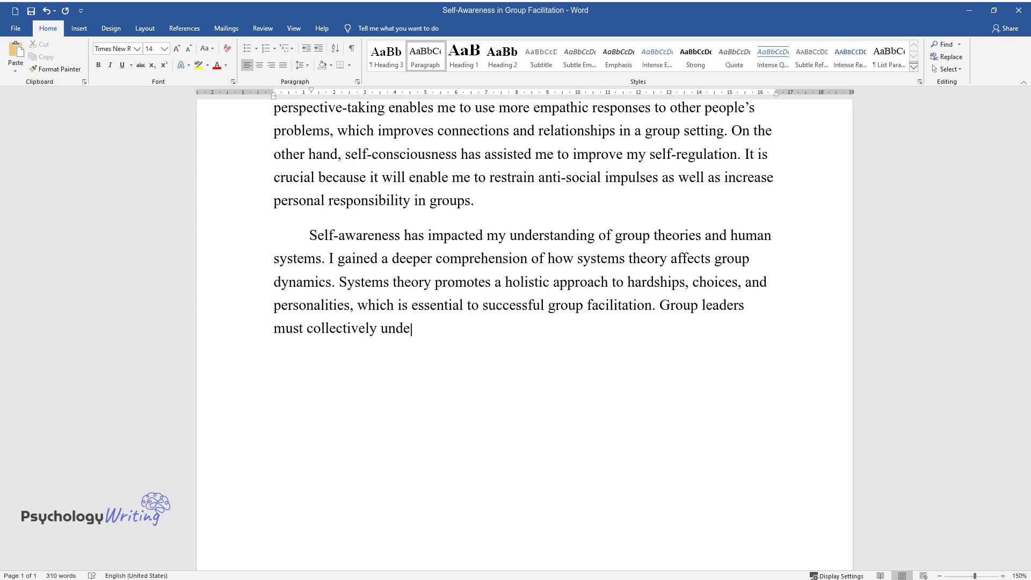
pyautogui.write('rstand the interconnected factors ')
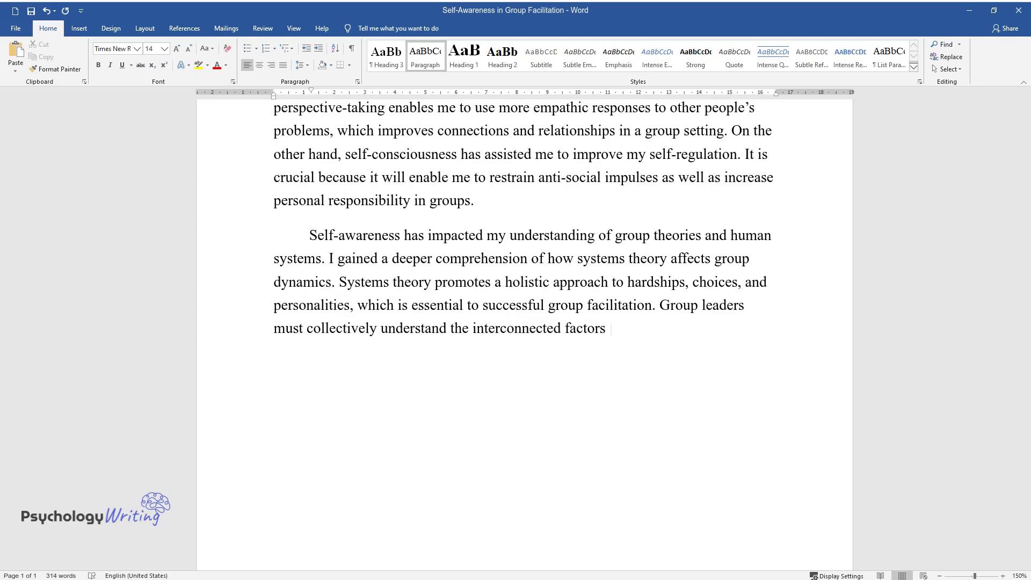
pyautogui.write('that shape the experiences of group members and their ident')
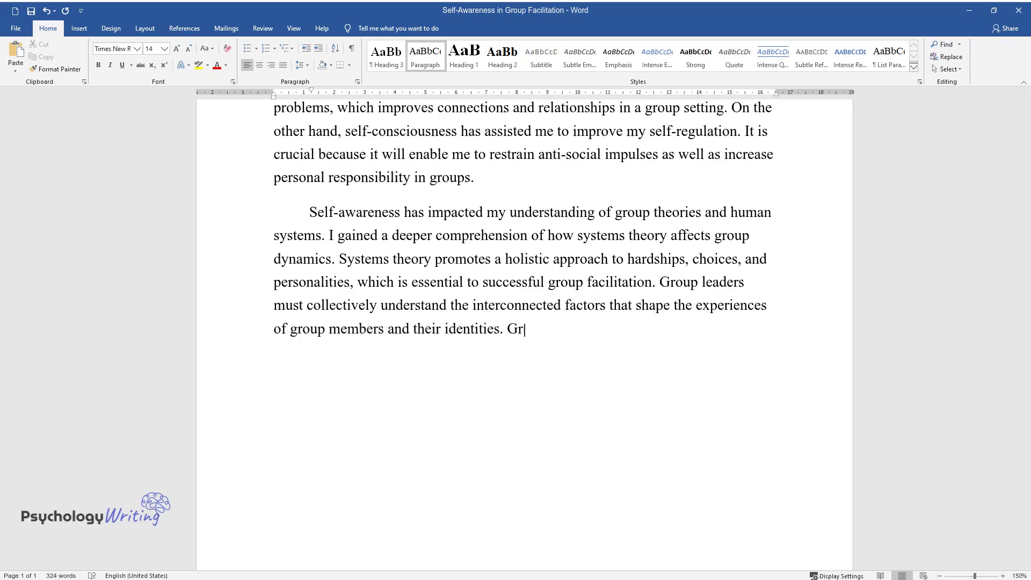
pyautogui.write('ities. Group systems theory assists in clar')
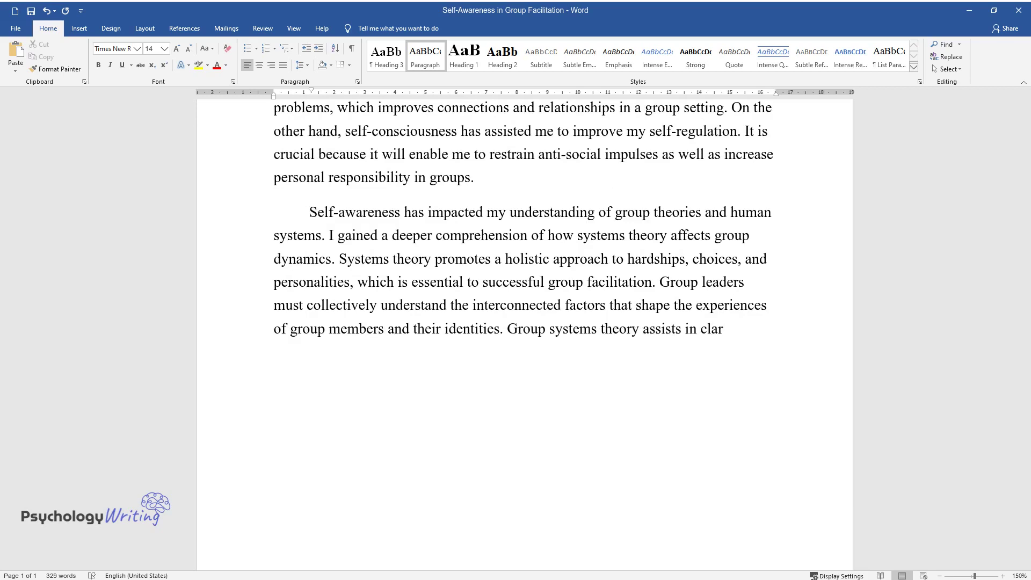
pyautogui.write('ifying group processes tha')
pyautogui.write('t occur ')
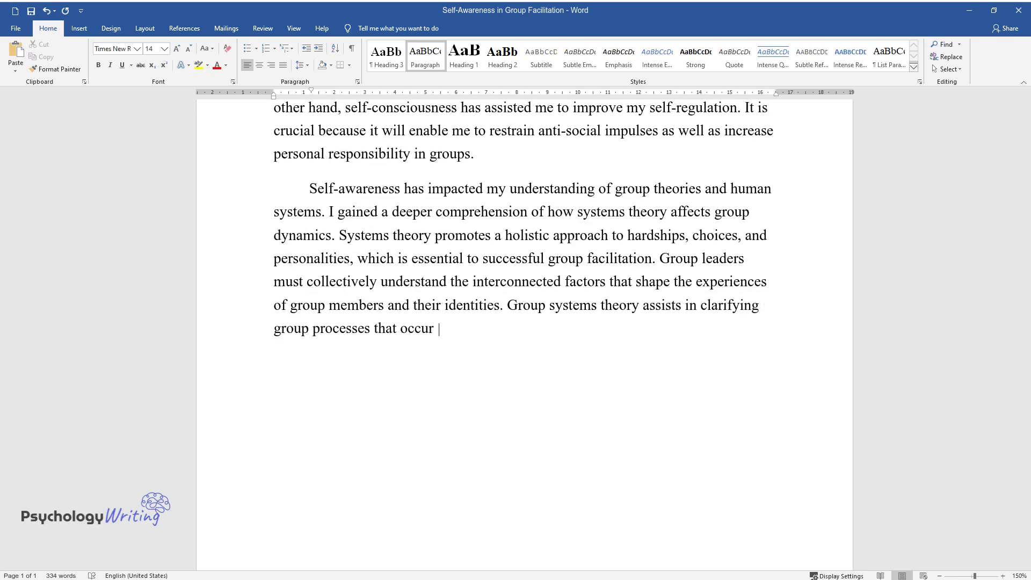
pyautogui.write('and provides interventions to cha')
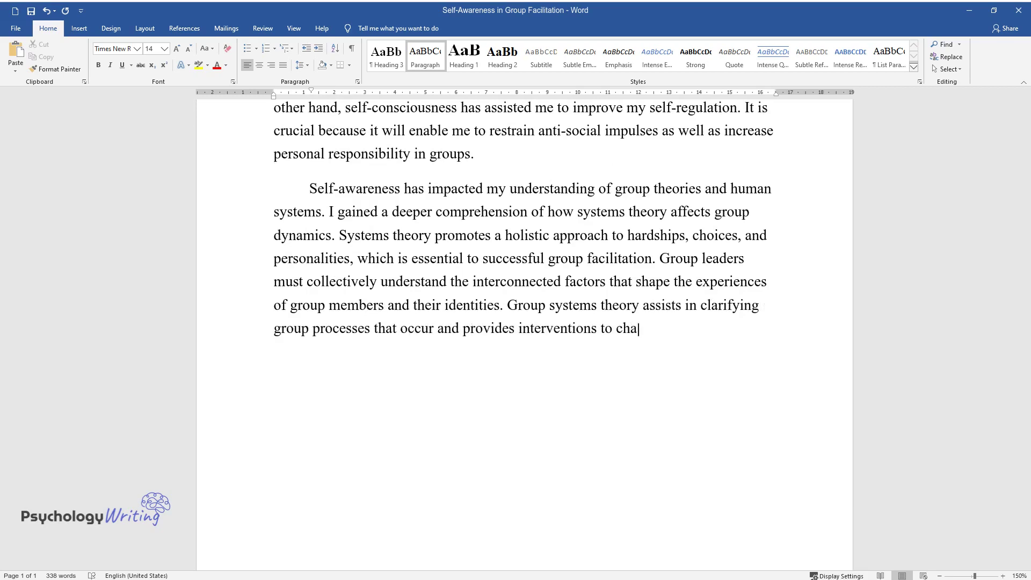
pyautogui.write('llenges in group dynamics i')
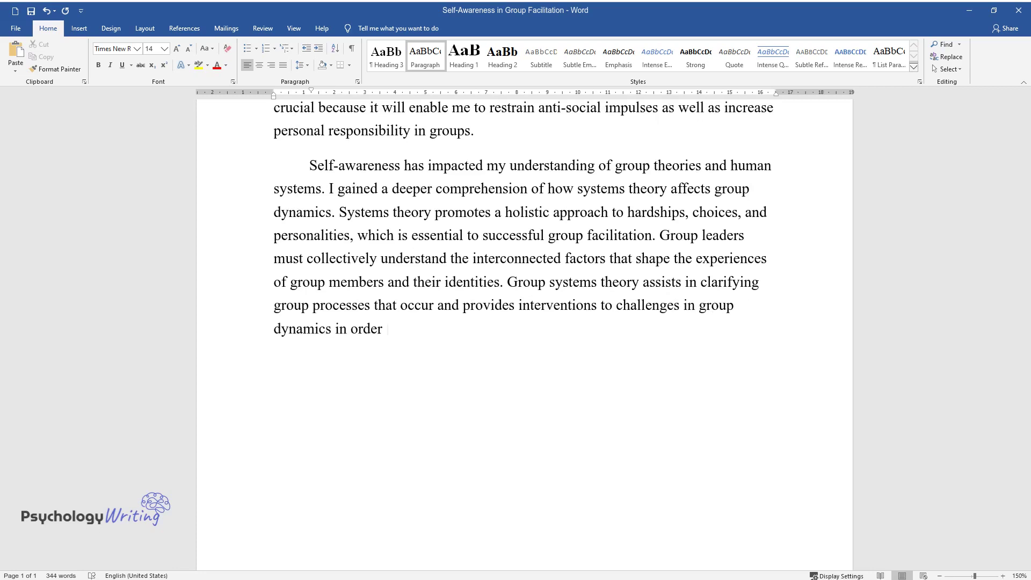
pyautogui.write('n order to create productive group facilitation.')
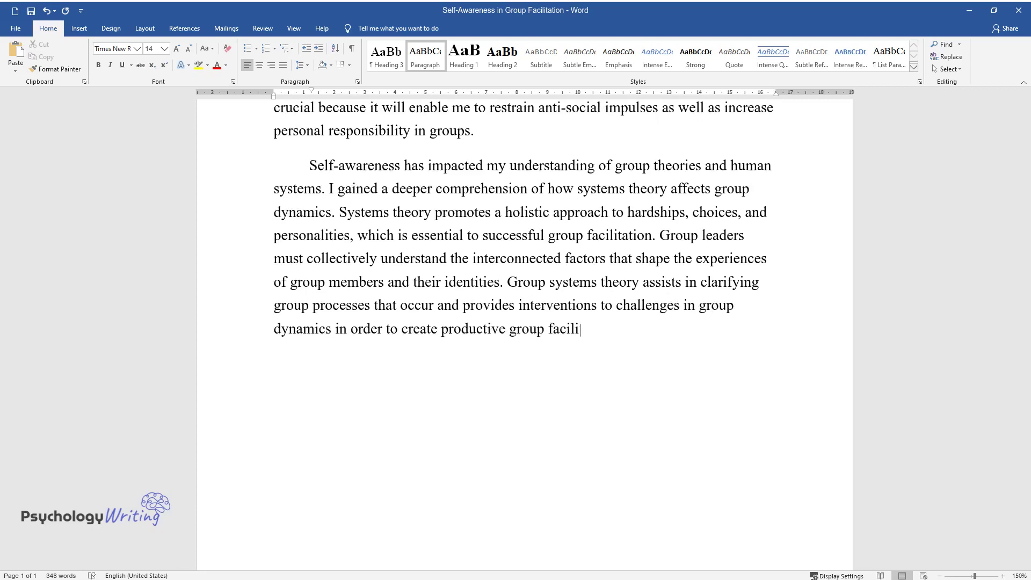
pyautogui.press('Return')
# Write the 'In addition, self-awareness and group systems theory…' paragraph ending 'are direct and clear.'
pyautogui.write('In add')
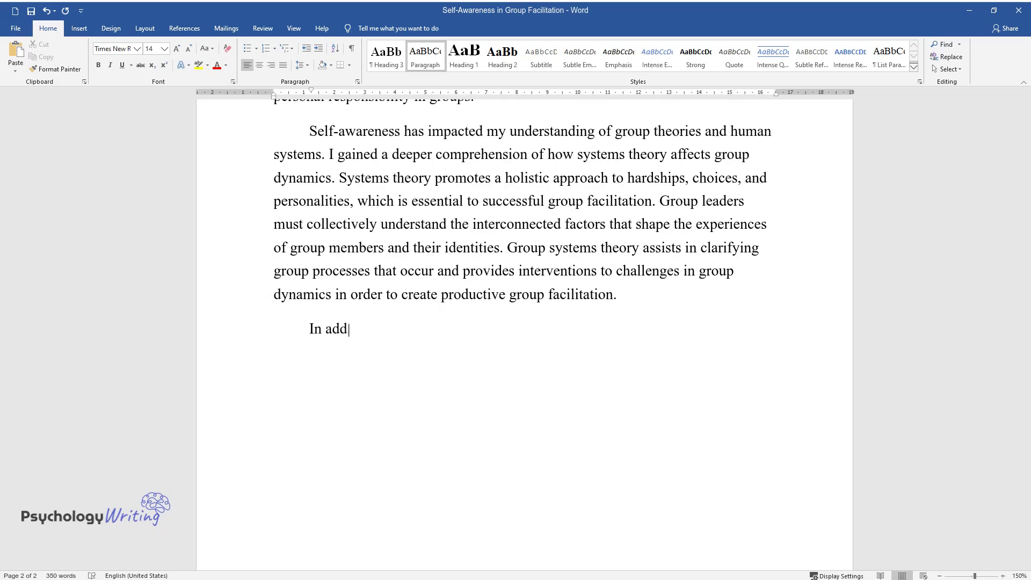
pyautogui.write('ition, self-awareness and group sy')
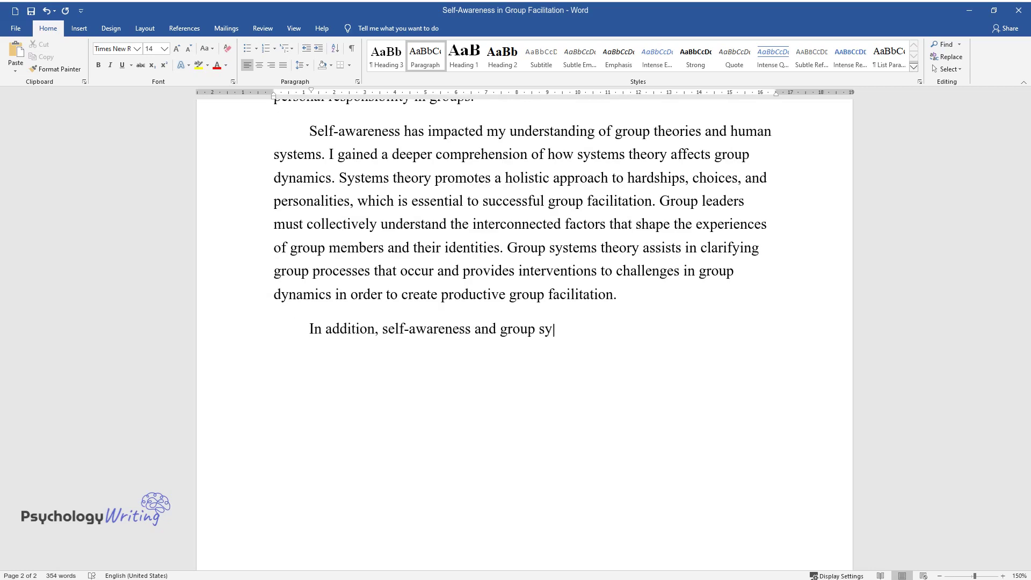
pyautogui.write('stems theory promote systemic thin')
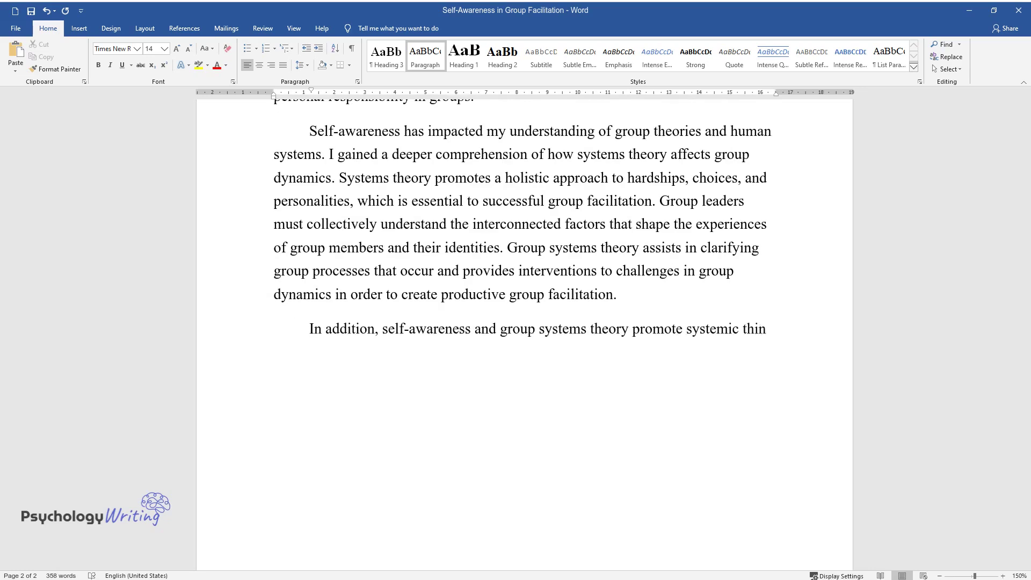
pyautogui.write('king, helping to answer difficult ')
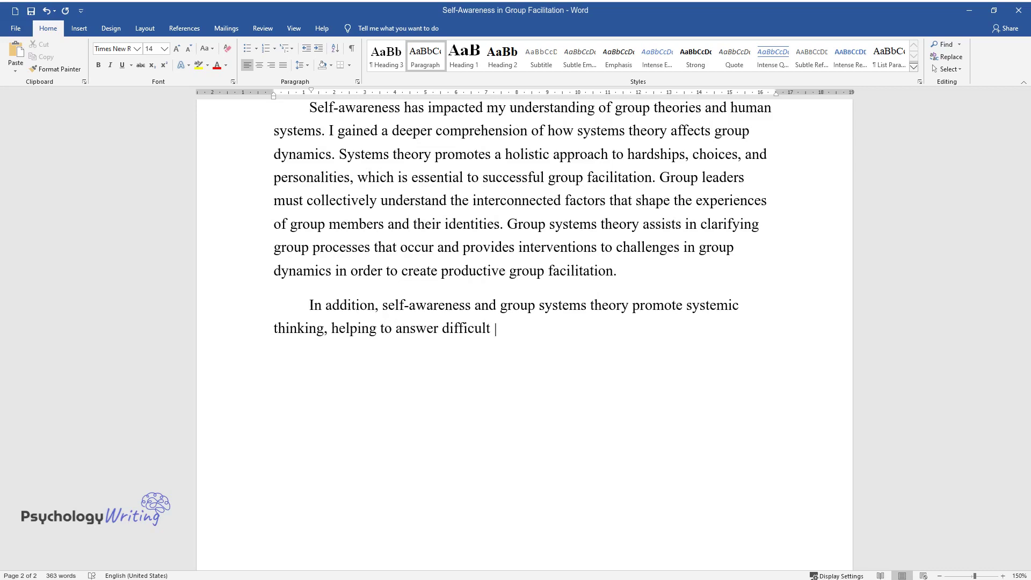
pyautogui.write('questions about group dynamics. Fo')
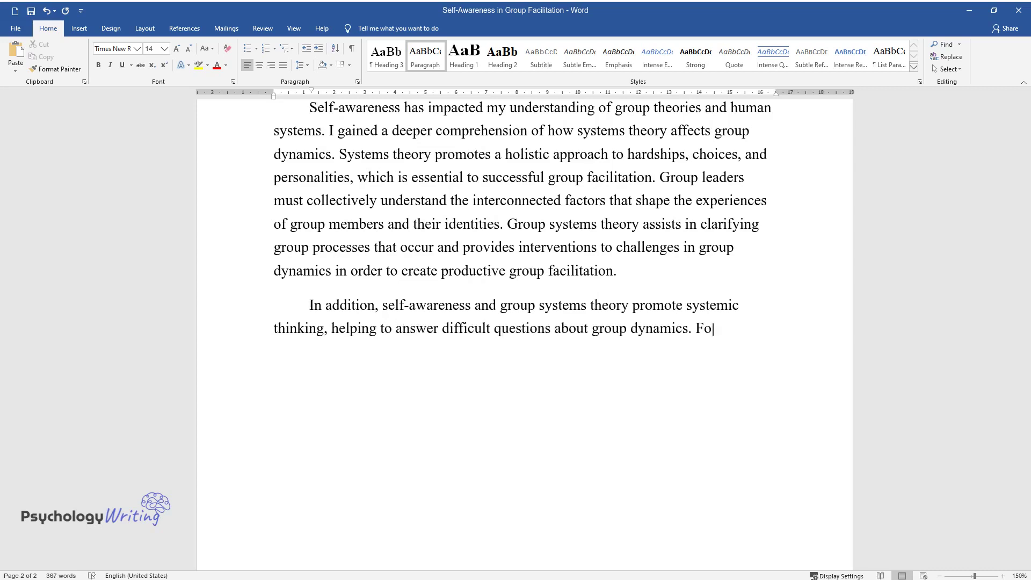
pyautogui.write('r instance, systemic thinking and self-con')
pyautogui.write('sciousnes')
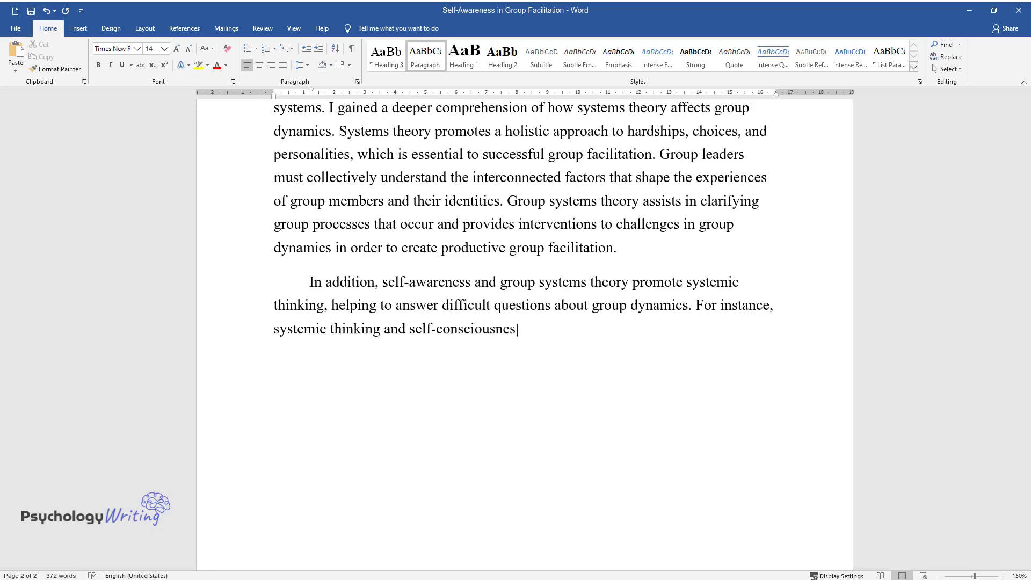
pyautogui.write('s increase the understanding of th')
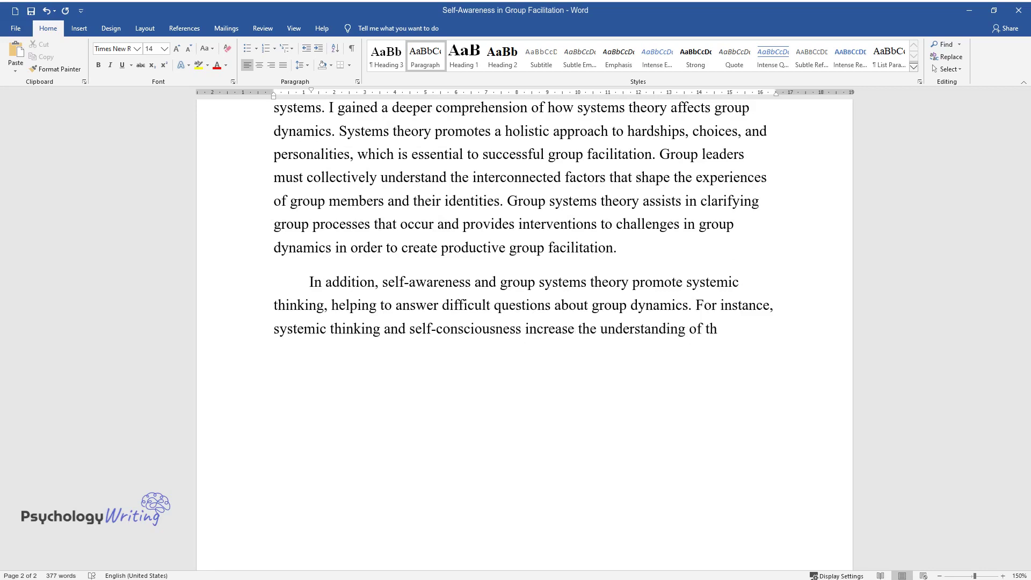
pyautogui.write('e roles various individuals play ')
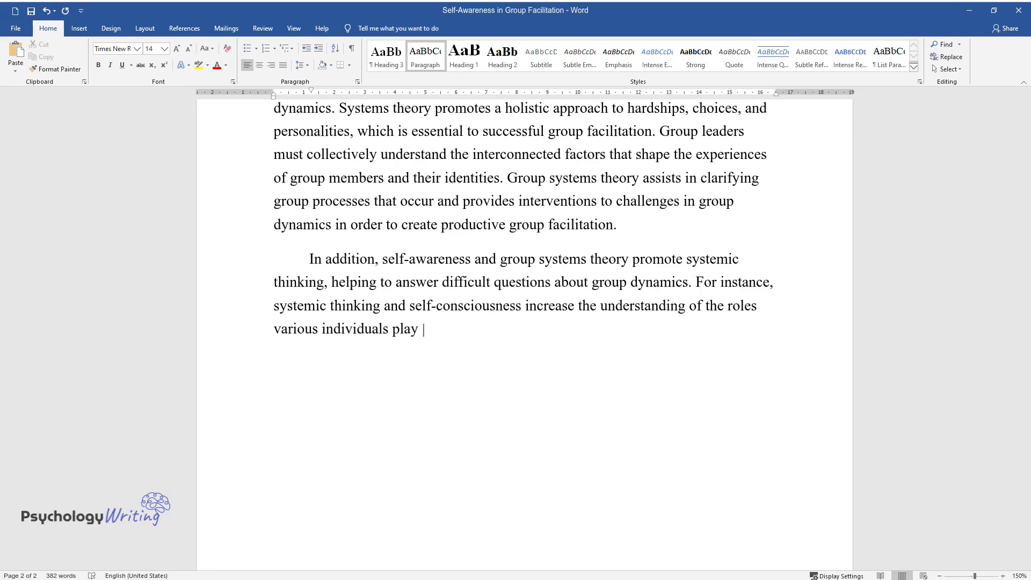
pyautogui.write('in a group. Furthermore, self-awar')
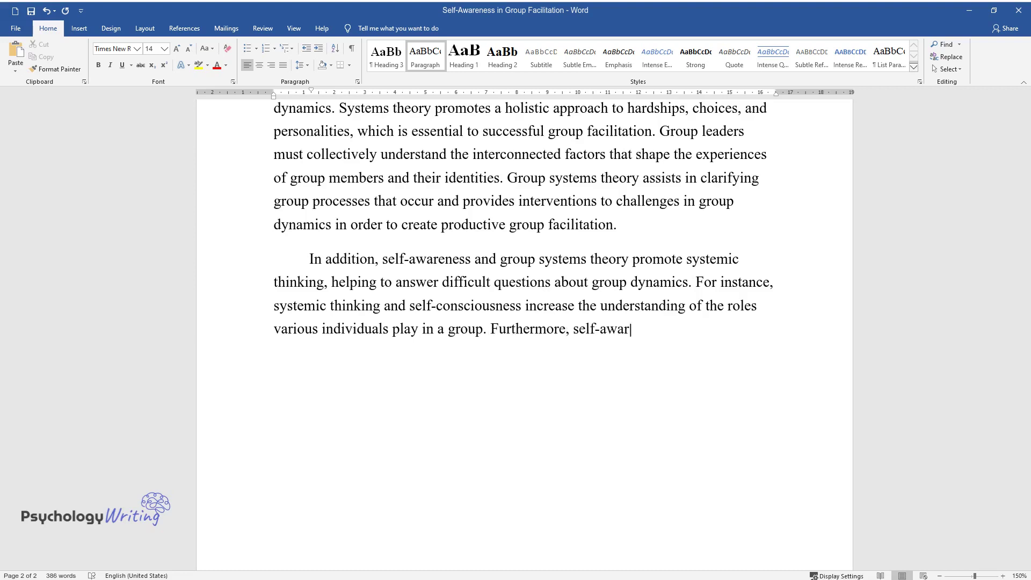
pyautogui.write('eness helps identify coali')
pyautogui.write('tions an')
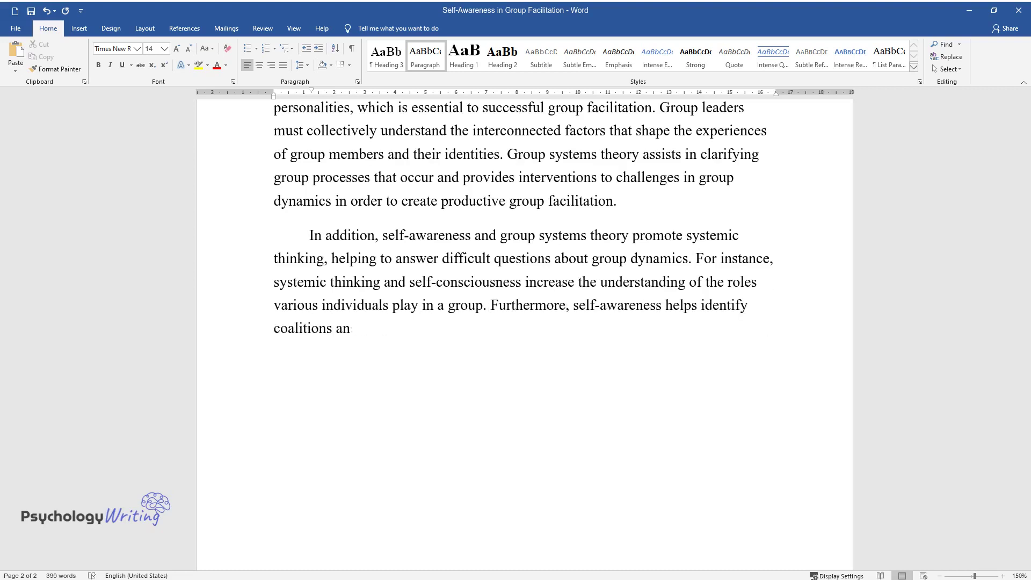
pyautogui.write('d boundaries that are formed in a ')
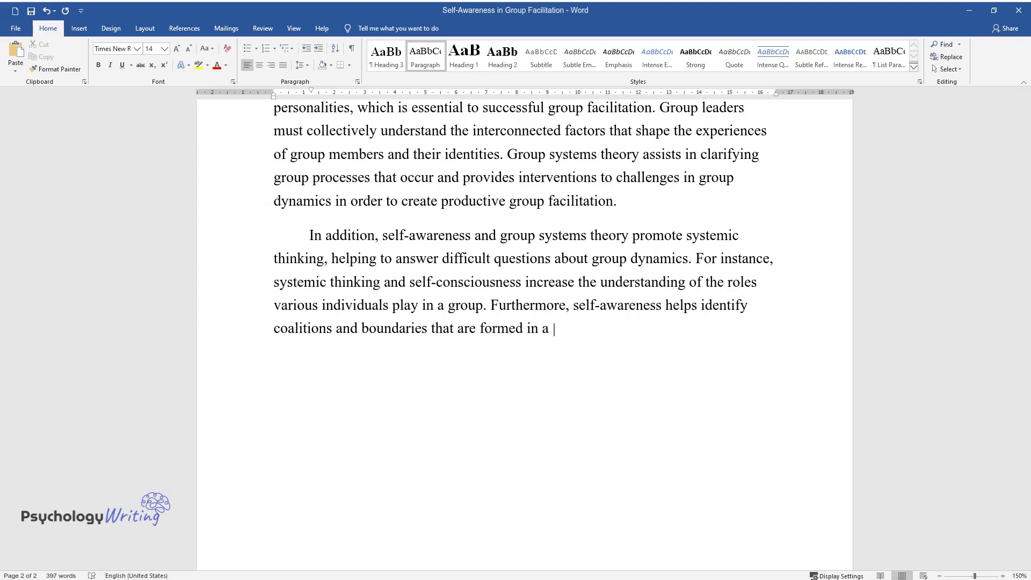
pyautogui.write('group. Being self-aware enables me')
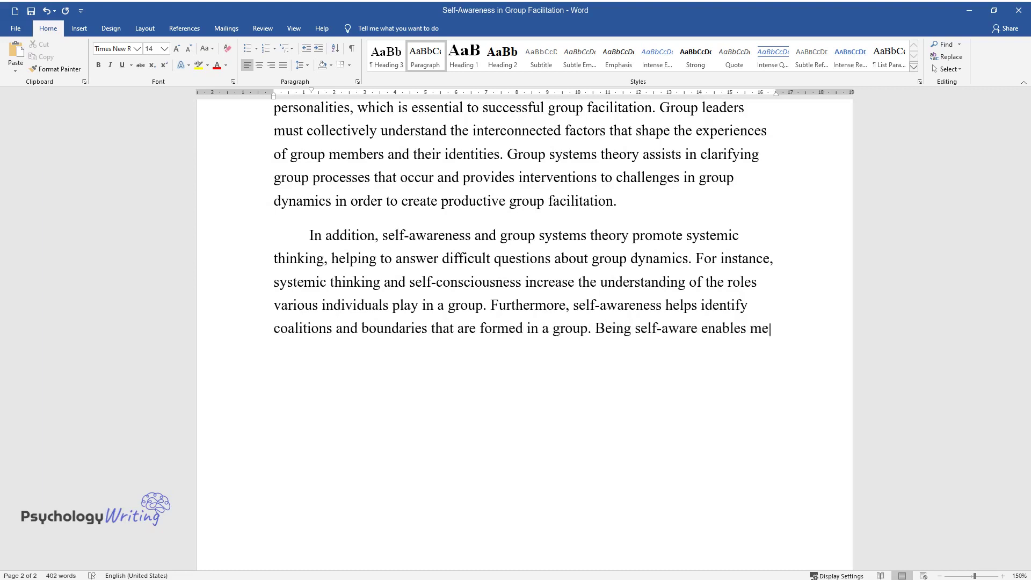
pyautogui.write(' to comprehend how group members s')
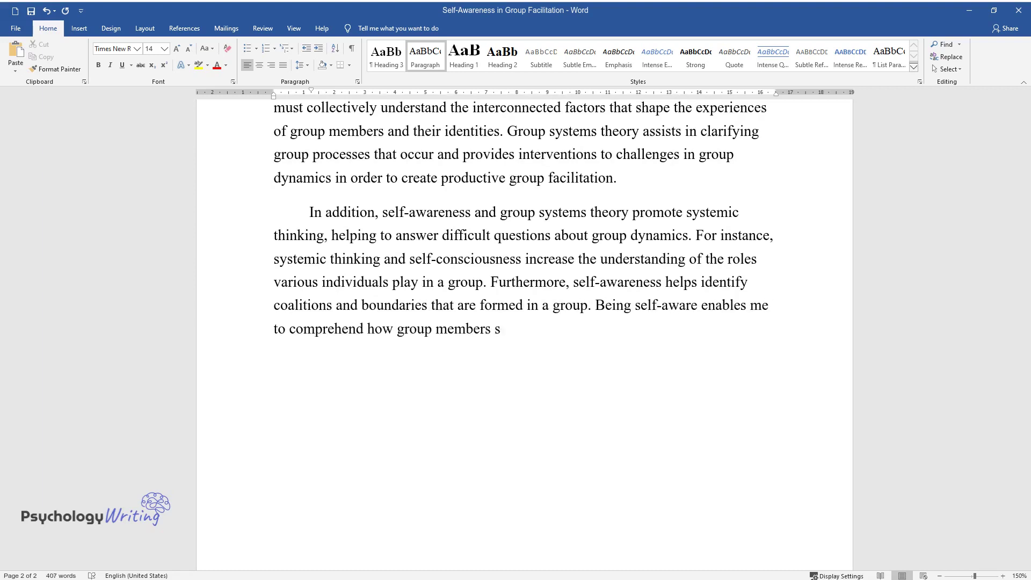
pyautogui.write('hare their knowledge. Besides, I c')
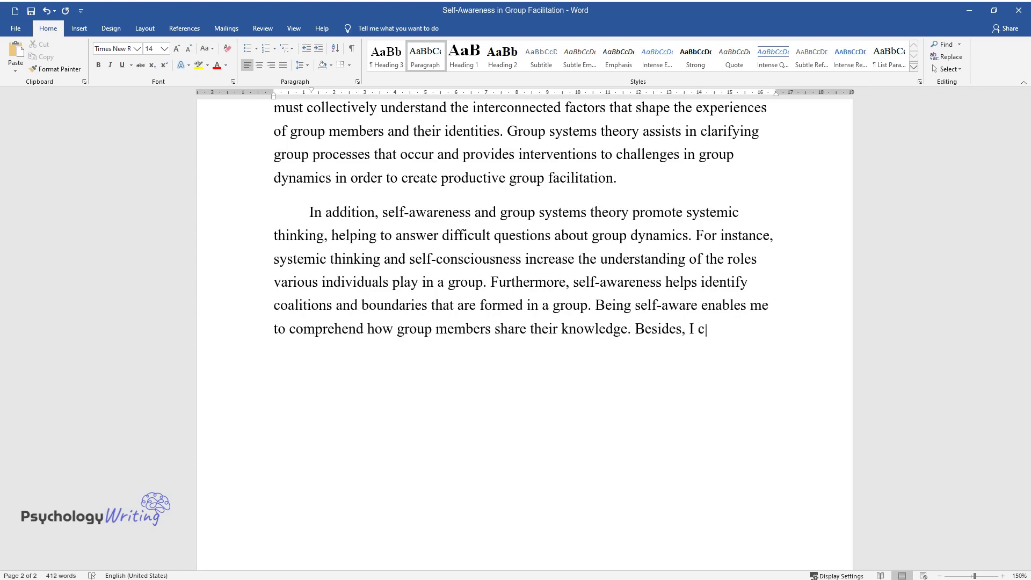
pyautogui.write('an determine whether the lines of ')
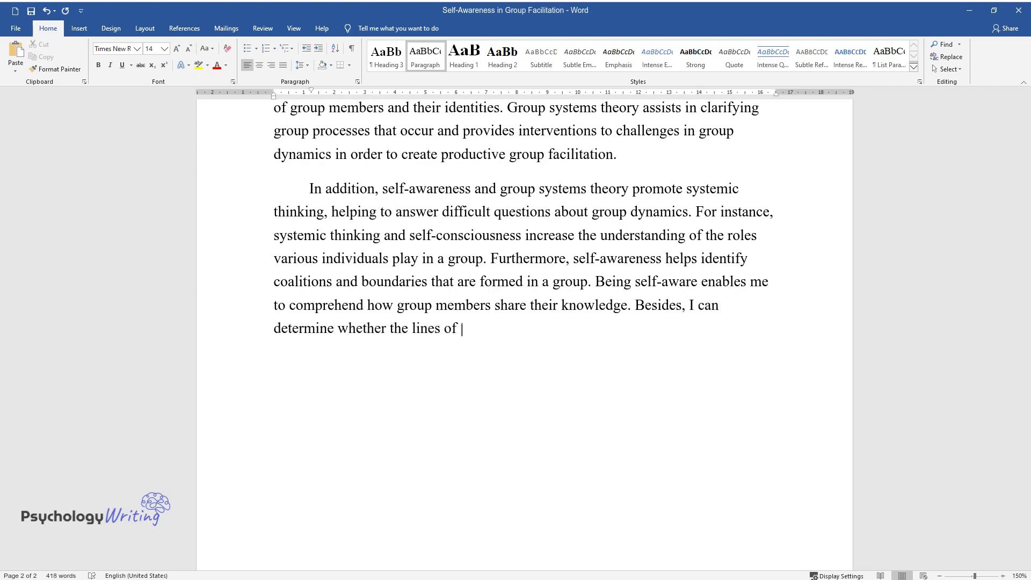
pyautogui.write('group communication are direct an')
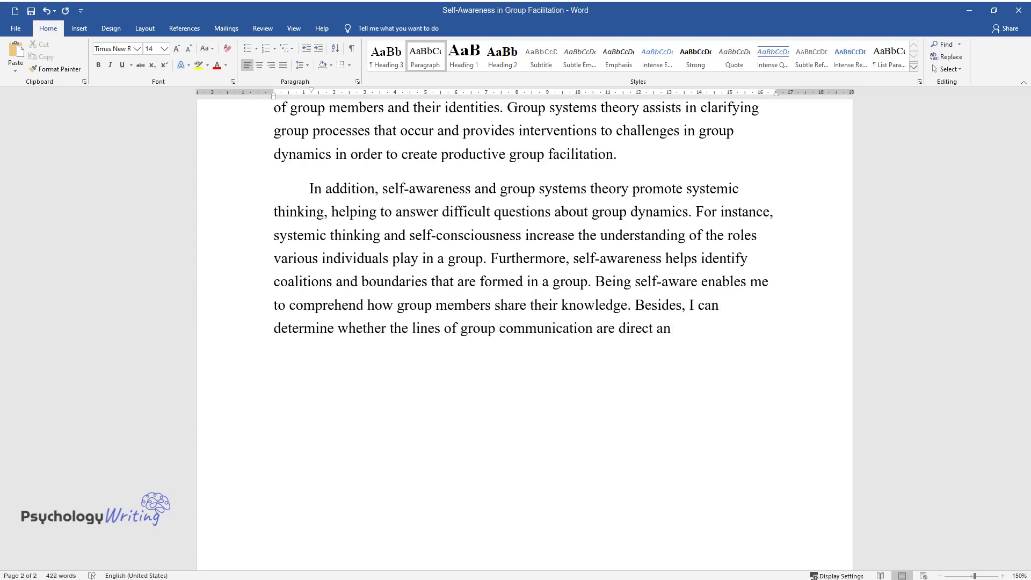
pyautogui.write('d clear.')
pyautogui.press('Return')
# Write the meditation and mindfulness paragraph ending 'will improve my self-consciousness.'
pyautogui.write('Practicing')
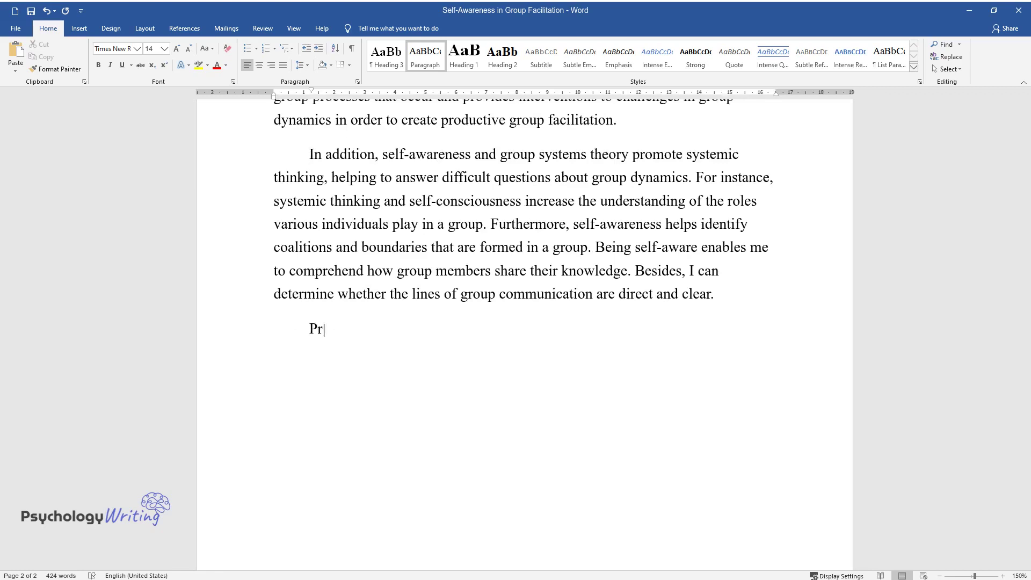
pyautogui.write('on and mindfulness and allocating time for reflecti')
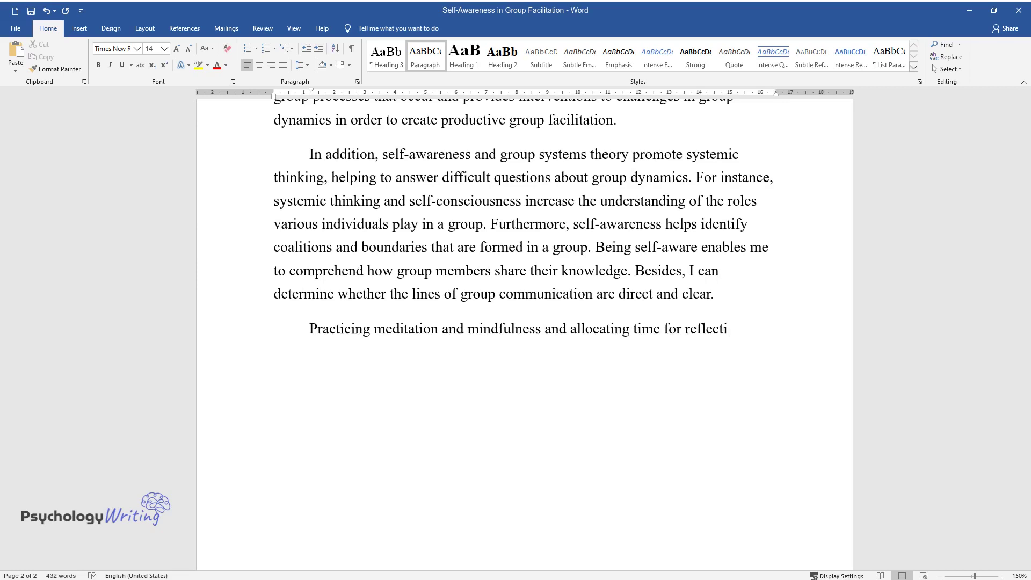
pyautogui.write('on can improve my self-awareness.')
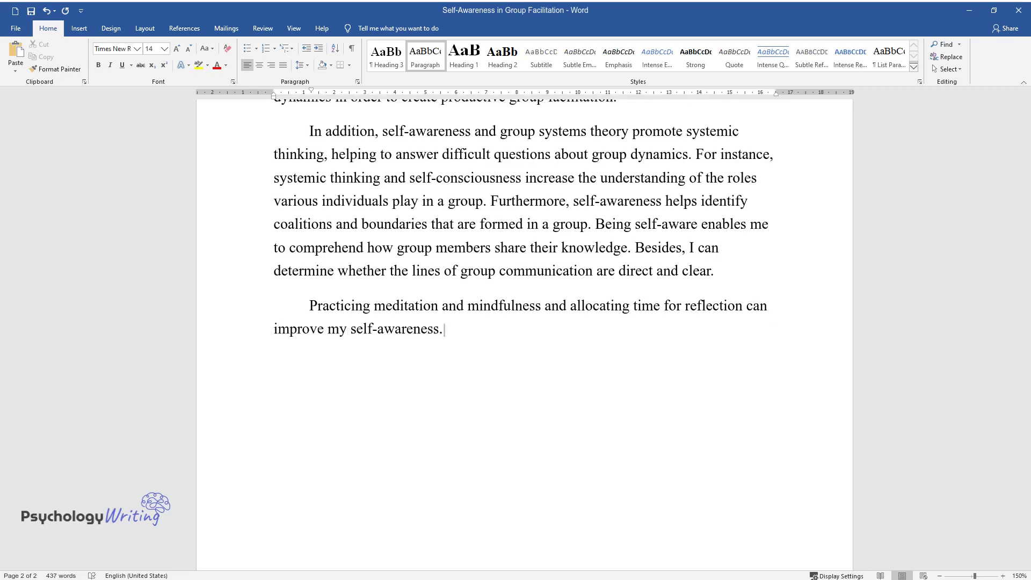
pyautogui.write(' Mindfulness will enable me to be ')
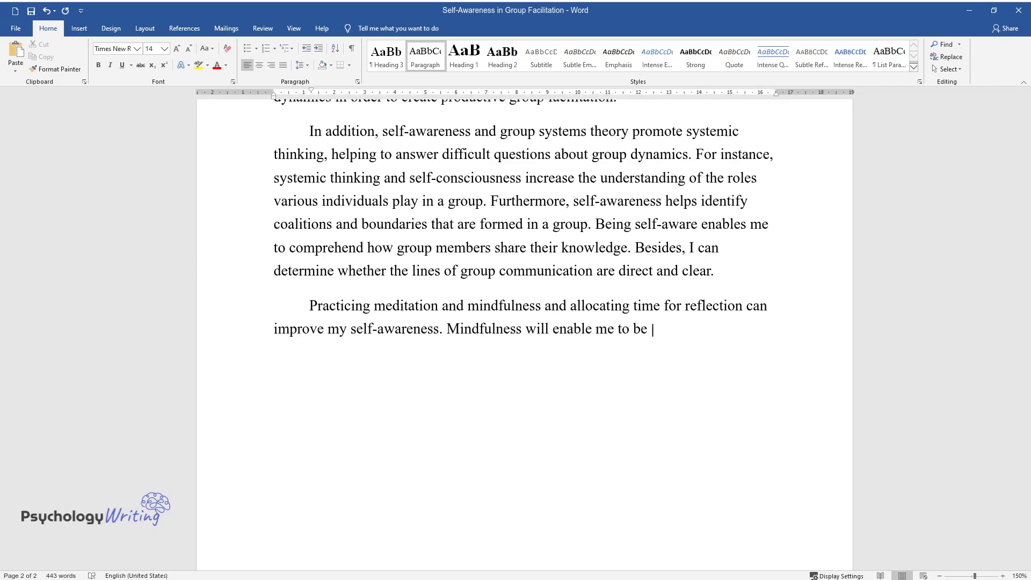
pyautogui.write('present in current moments and pay')
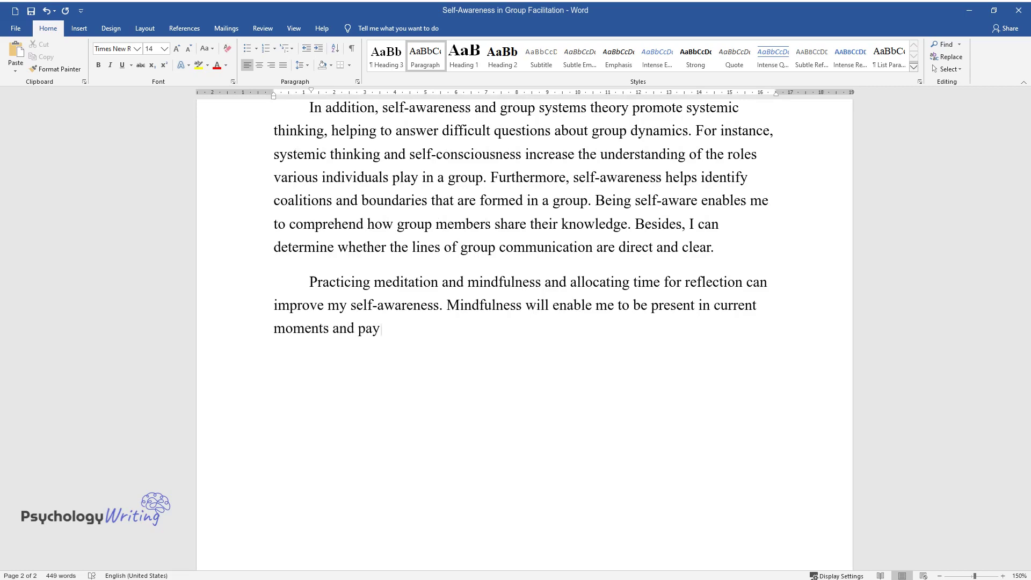
pyautogui.write(' attention to myself and my surrou')
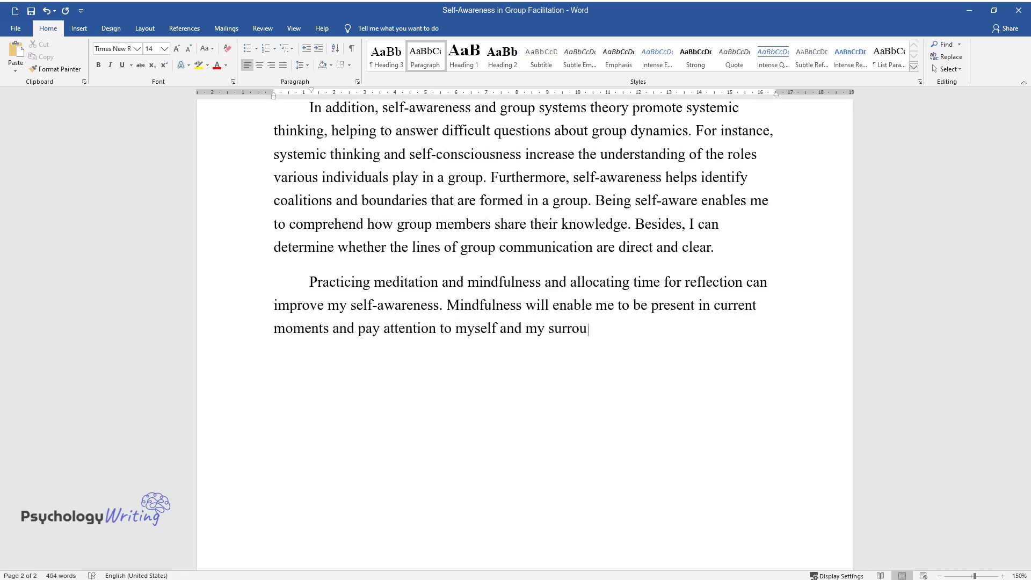
pyautogui.write('ndings. Meditation can help me foc')
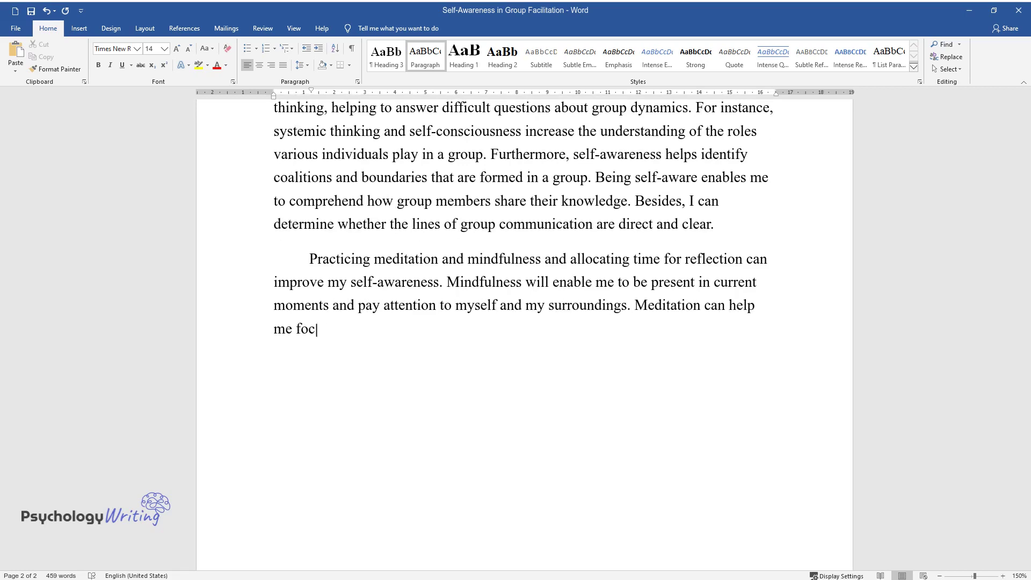
pyautogui.write('us on one thing, such as breathing')
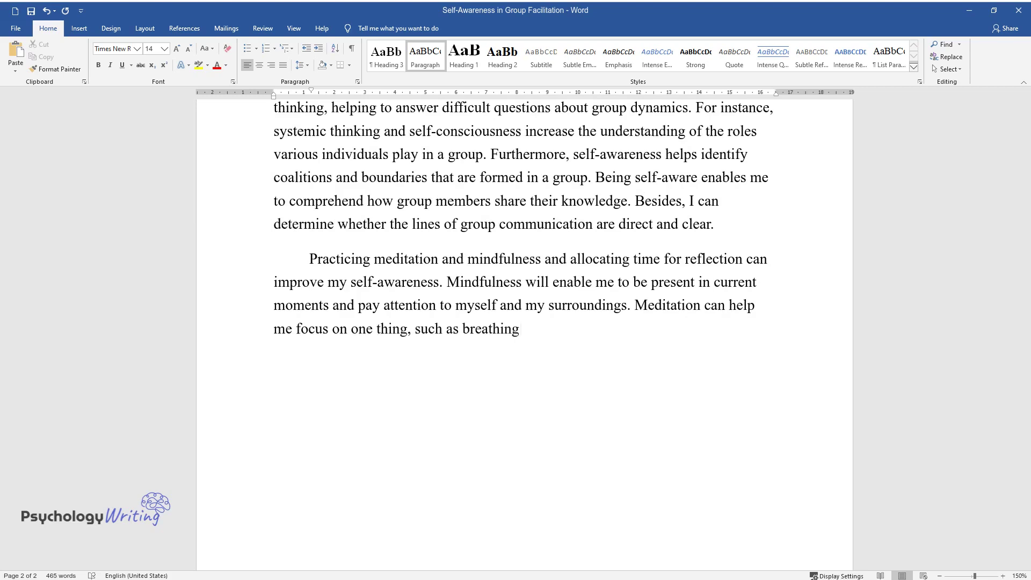
pyautogui.write(', and let my thoughts drift. Both ')
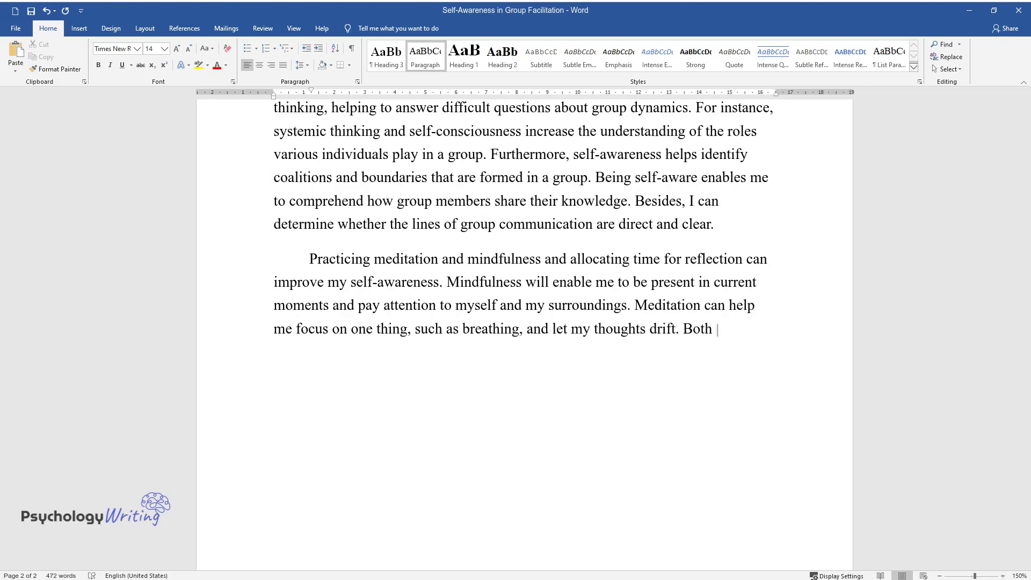
pyautogui.write('practices will assist me in being ')
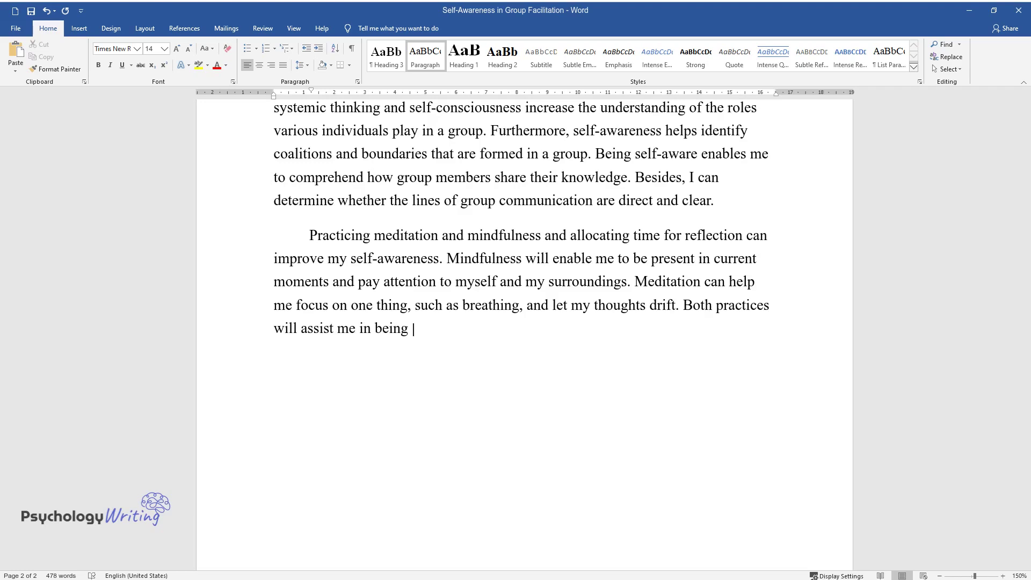
pyautogui.write('self-cognizant of my reaction to s')
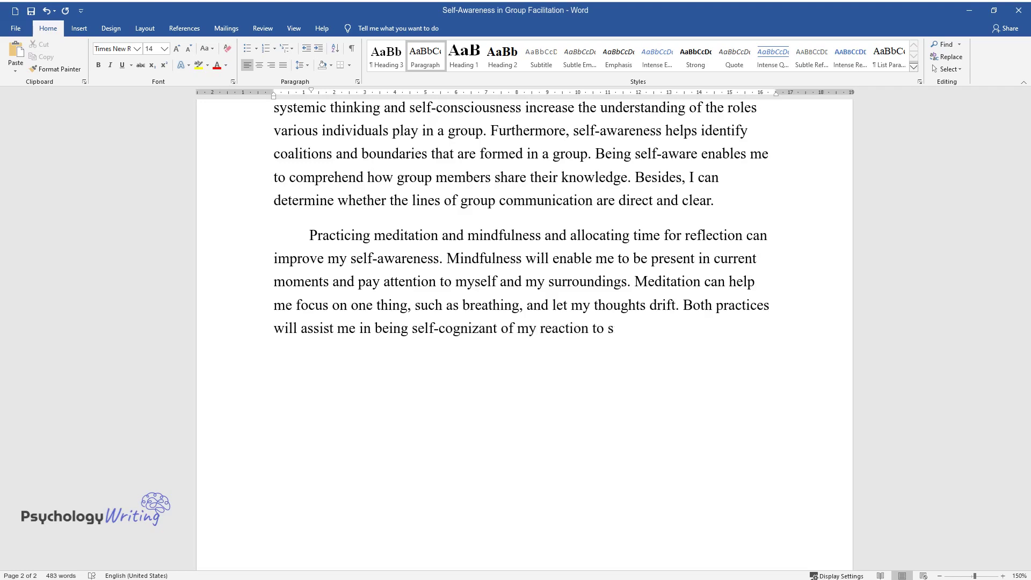
pyautogui.write('ituations and my internal mind sta')
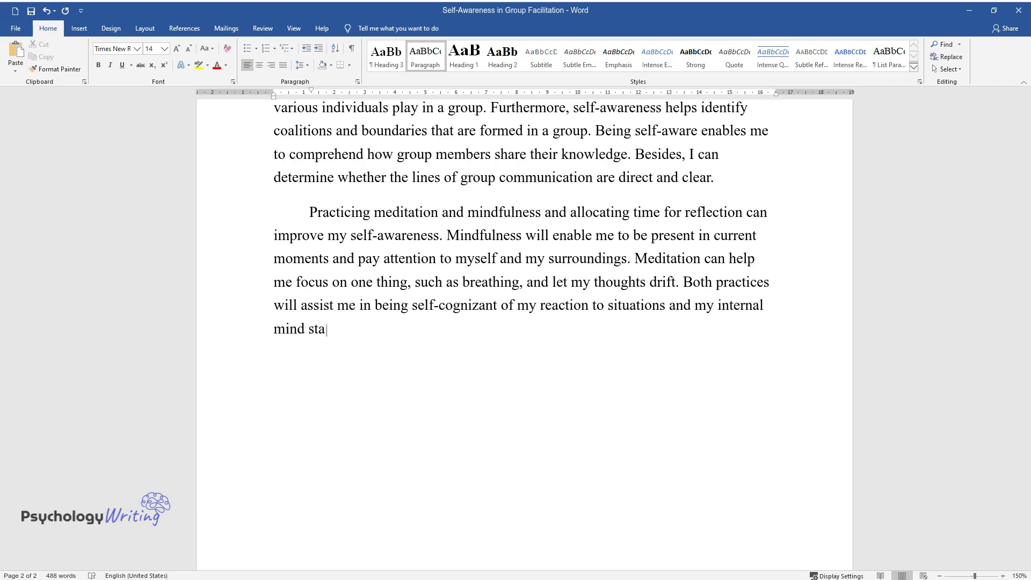
pyautogui.write('te. On the other hand, connecting')
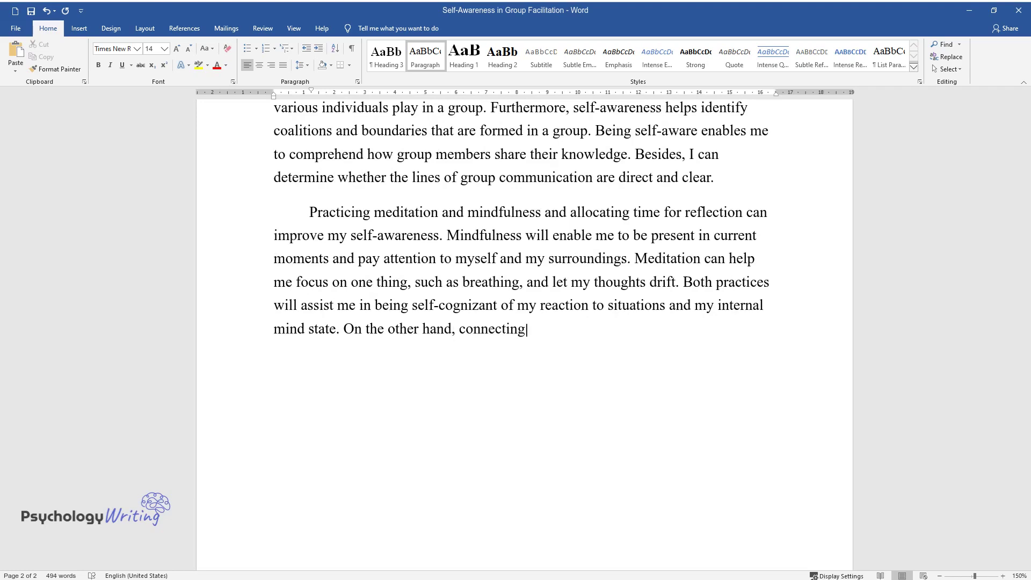
pyautogui.write(' with myself daily, avoiding digit')
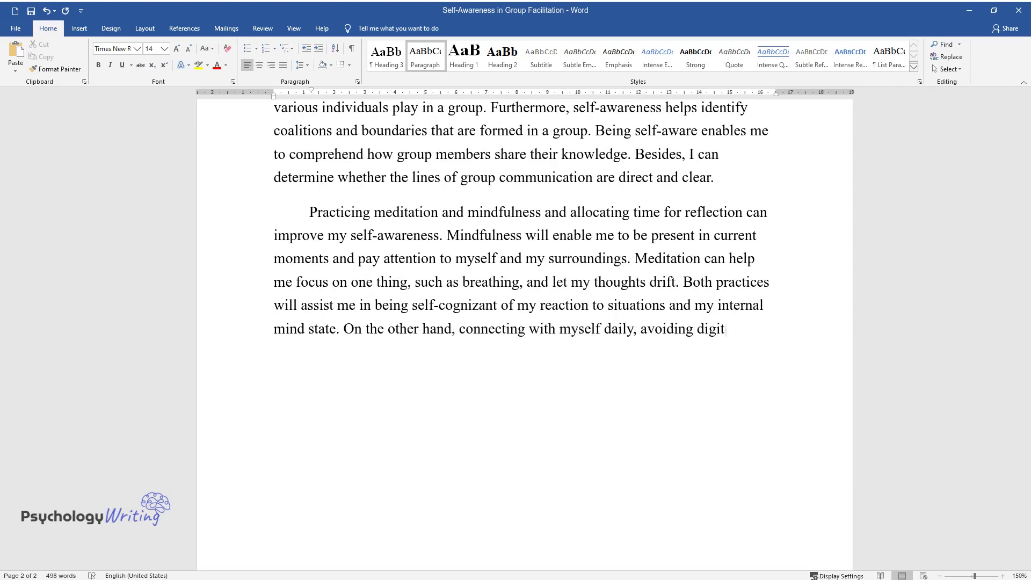
pyautogui.write('al distractions, and carving out m')
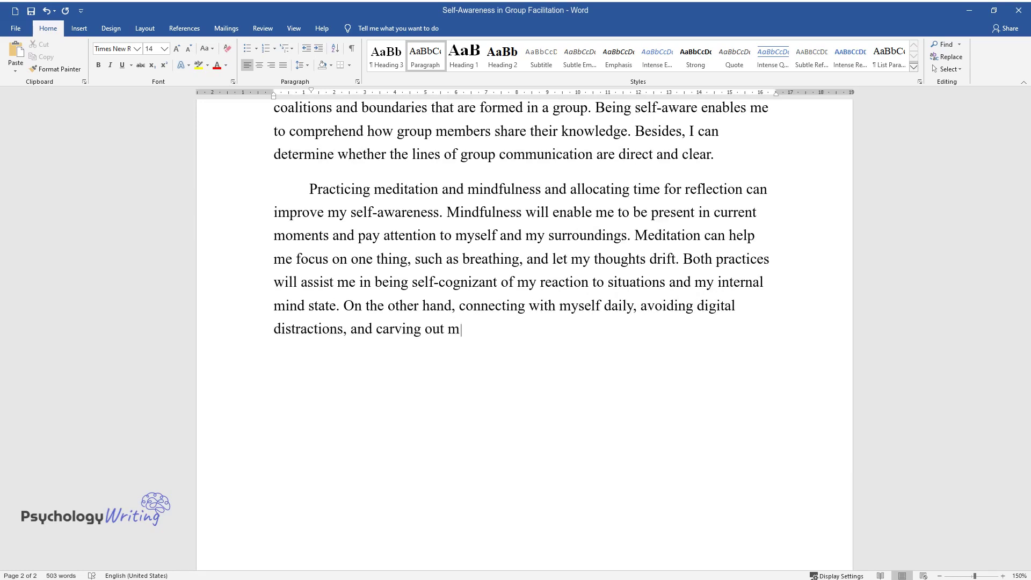
pyautogui.write('y solitude will improve my self-consciousness.')
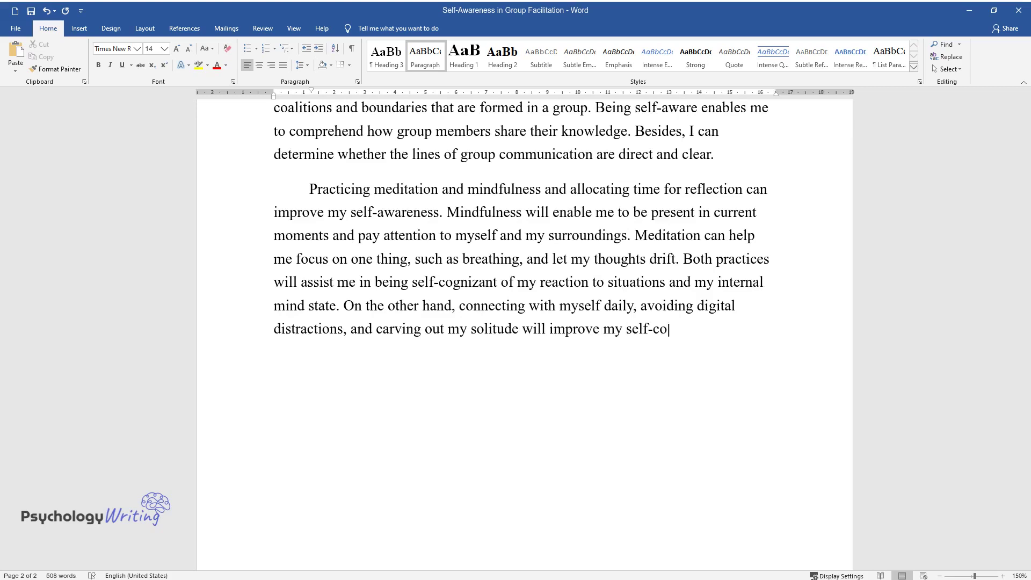
pyautogui.press('Return')
# Type the conclusion 'In conclusion, it is crucial to examine the importance of self-cognizance…'
pyautogui.write('In c')
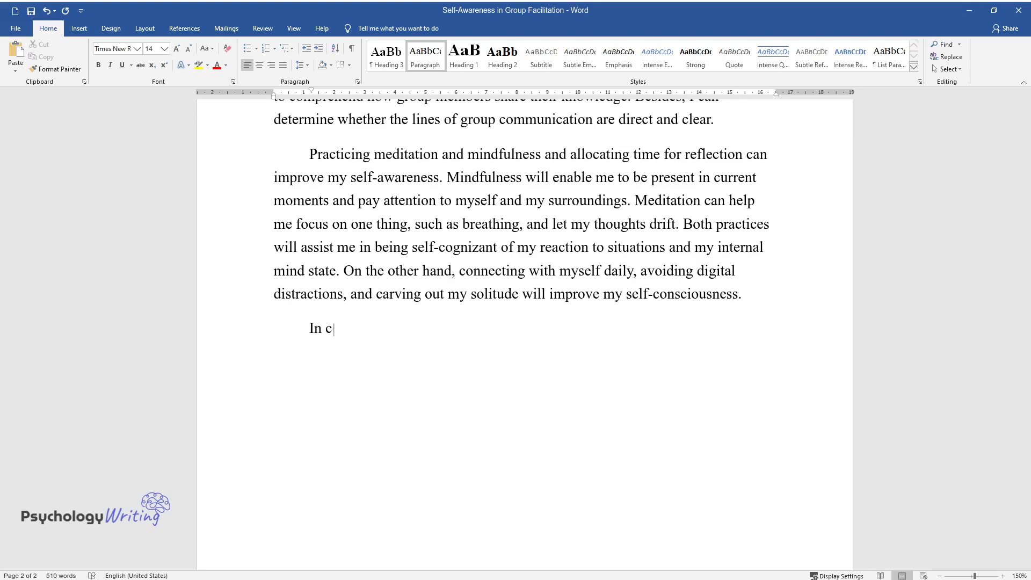
pyautogui.write('onclusion, it is crucial to examine the importance of self-cogniza')
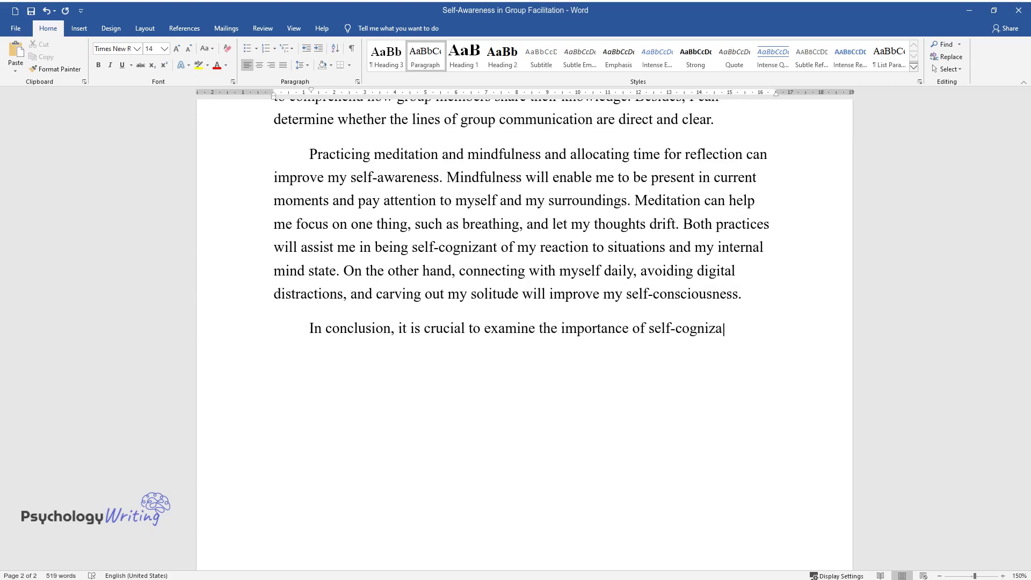
pyautogui.write('nce in group settings. Group faci')
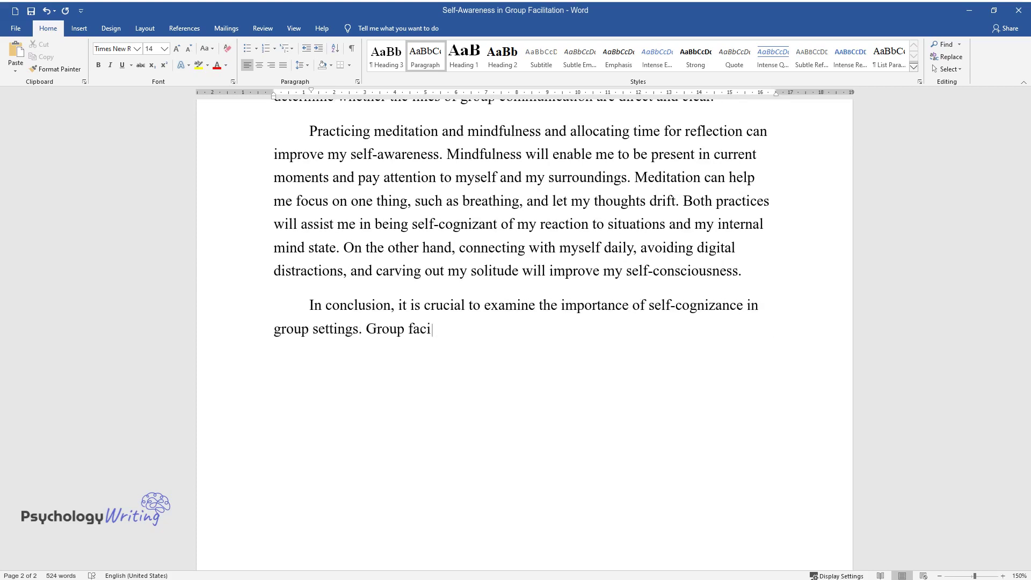
pyautogui.write('litation is challenging and it re')
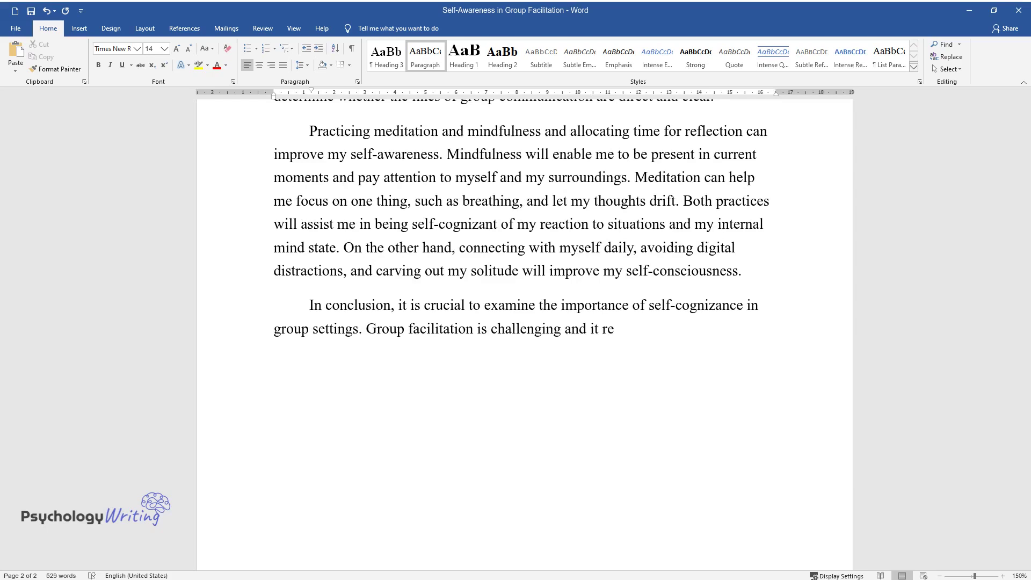
pyautogui.write('quires a leader to have self-awareness. Furthermore, grou')
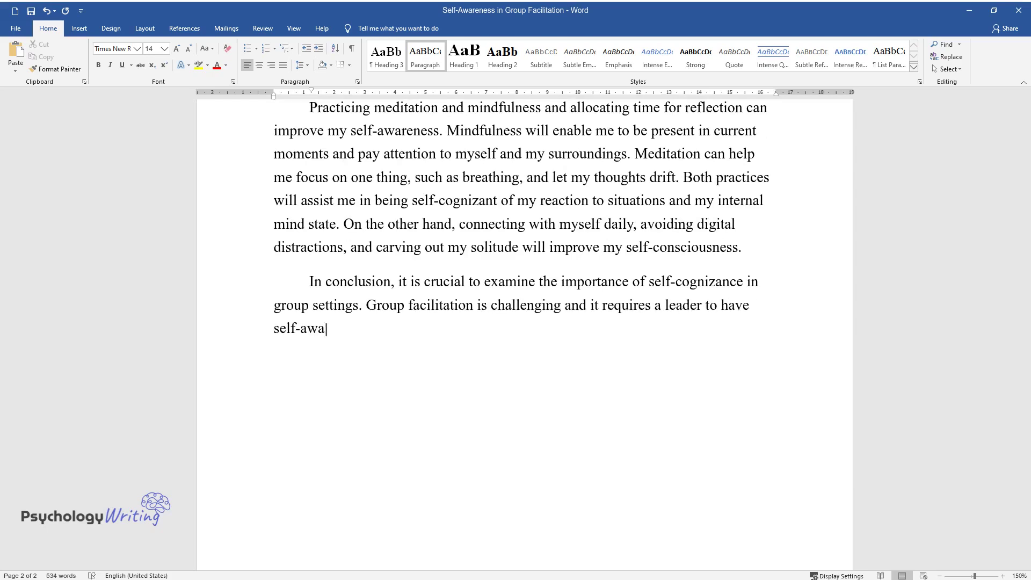
pyautogui.write('p system')
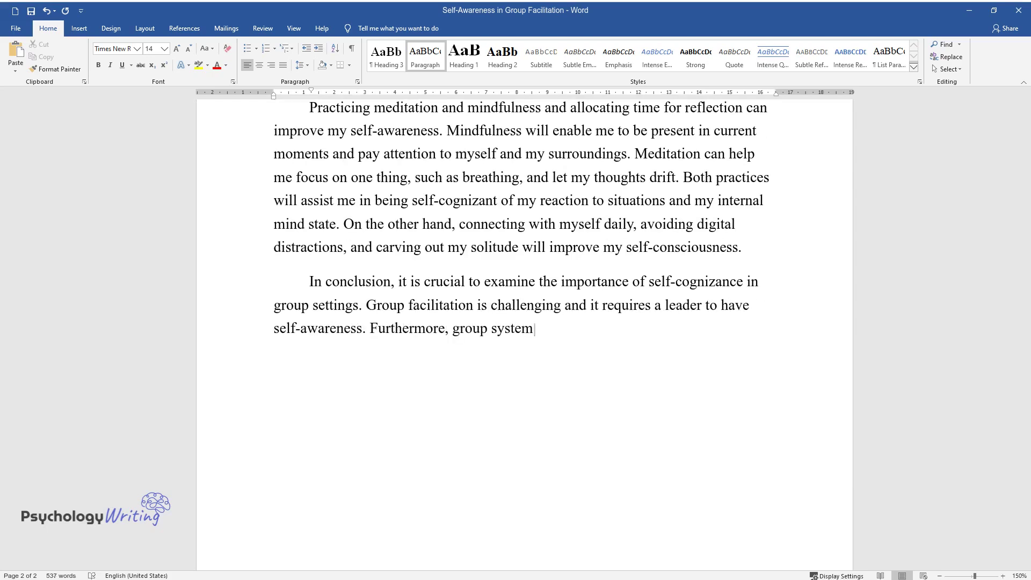
pyautogui.write('s theory helps to understand grou')
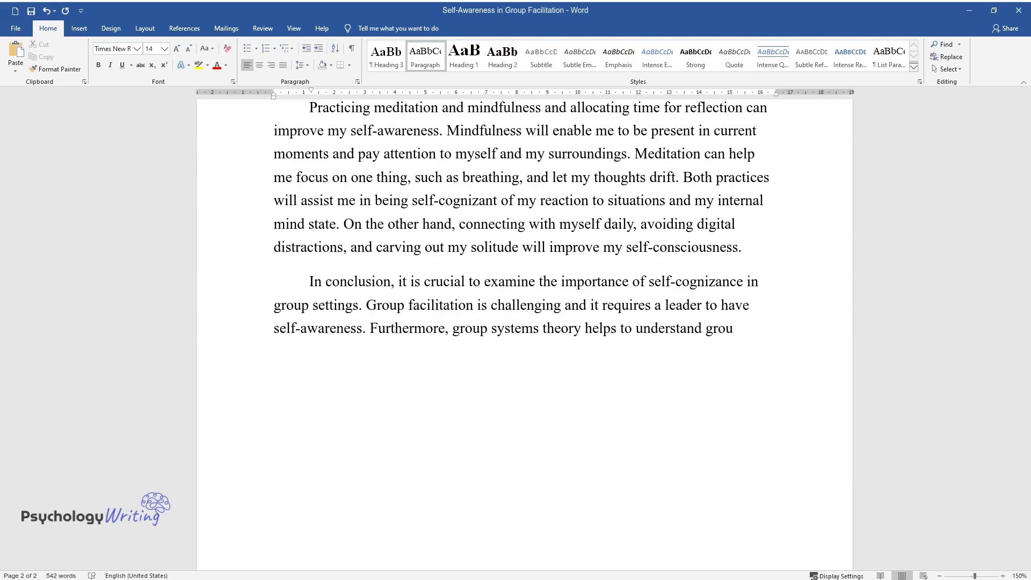
pyautogui.write('p dynamics and the interconnected')
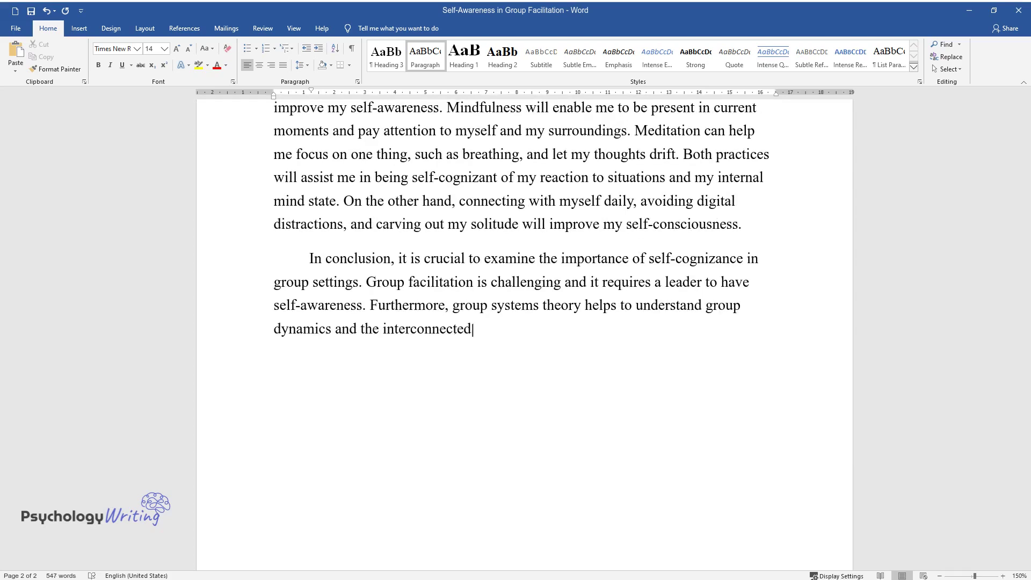
pyautogui.write(' factors that affect group facilitation. Self-consciousne')
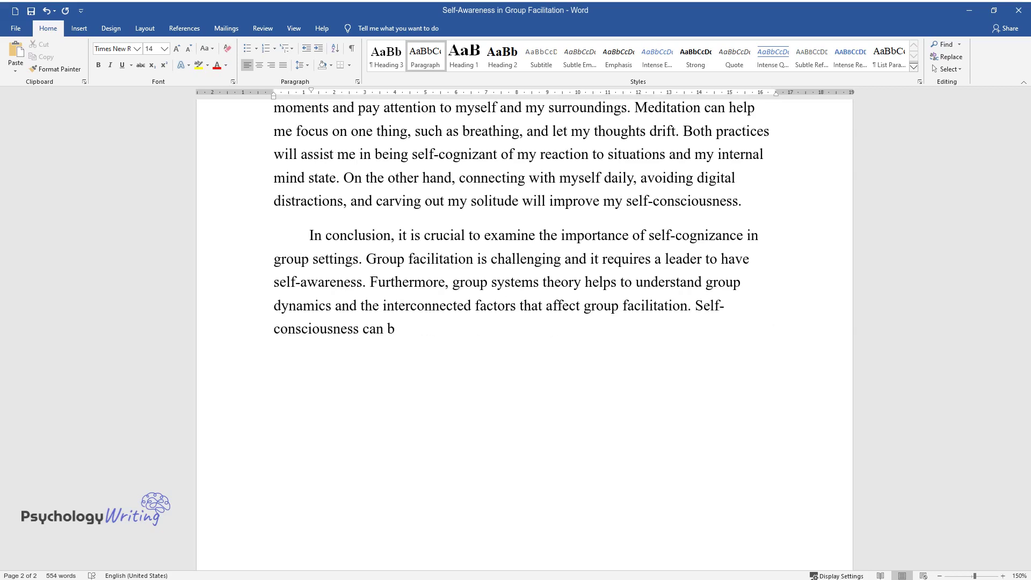
pyautogui.write('ss can be improved by practicing mindfuln')
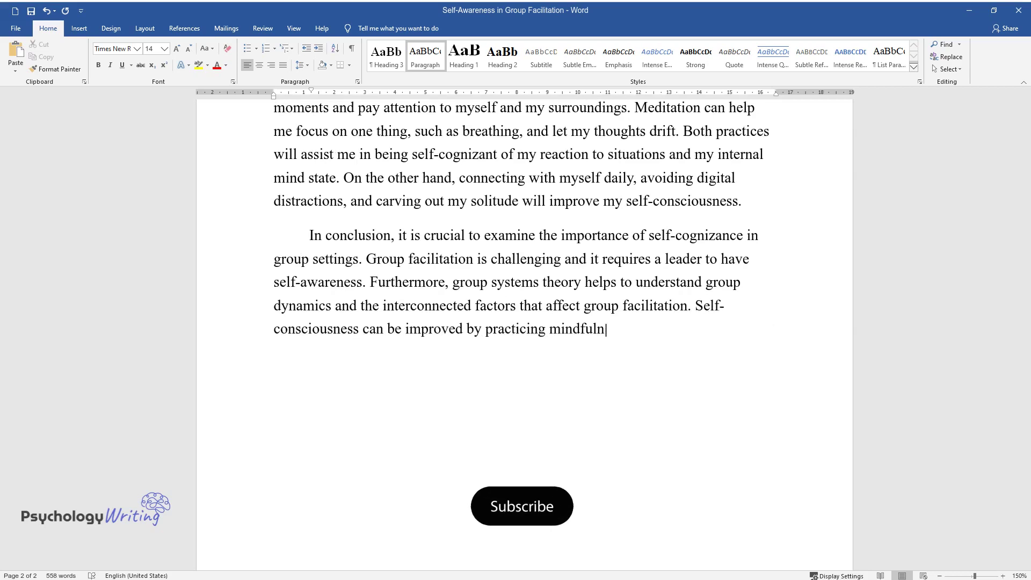
pyautogui.write('ess, and meditation, and allocating time ')
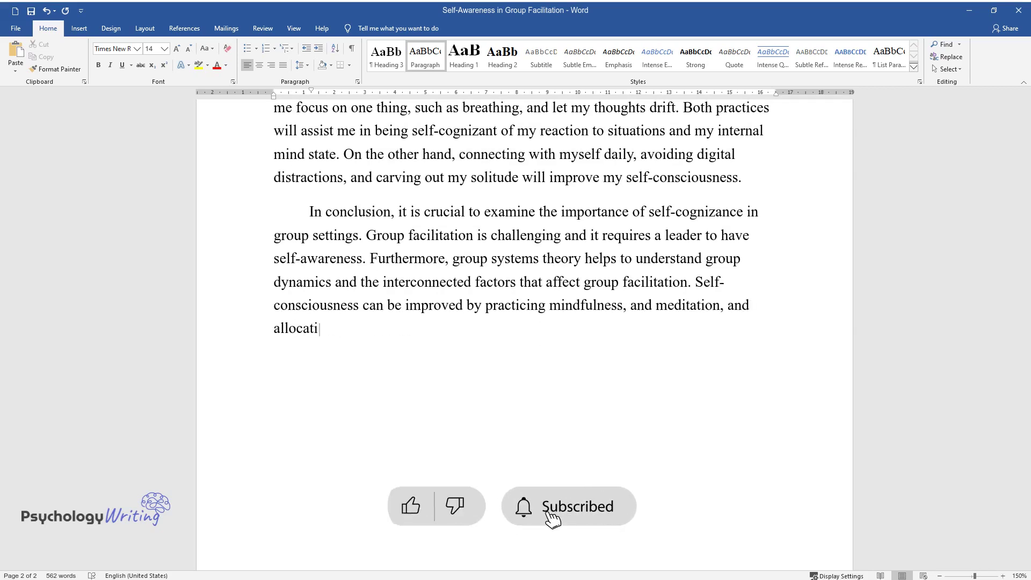
pyautogui.write('for reflection. Self-ware')
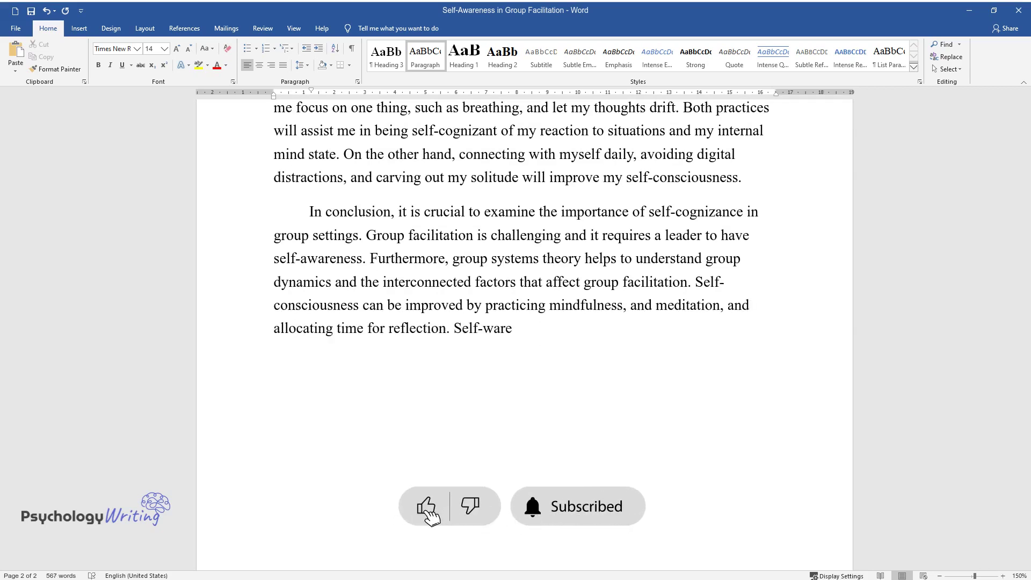
pyautogui.write(' group facilitators are successfu')
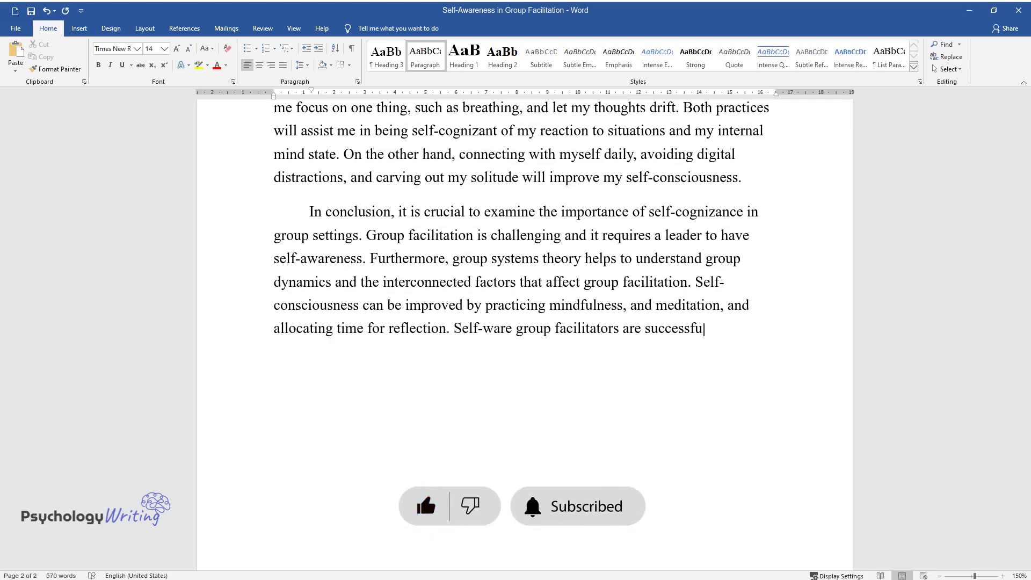
pyautogui.write('l in leading diverse groups.')
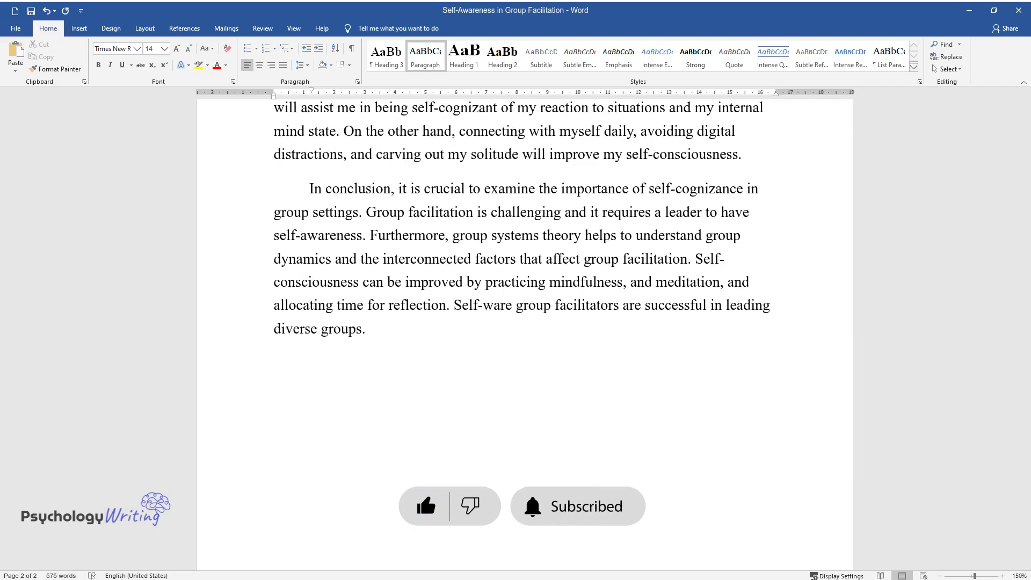